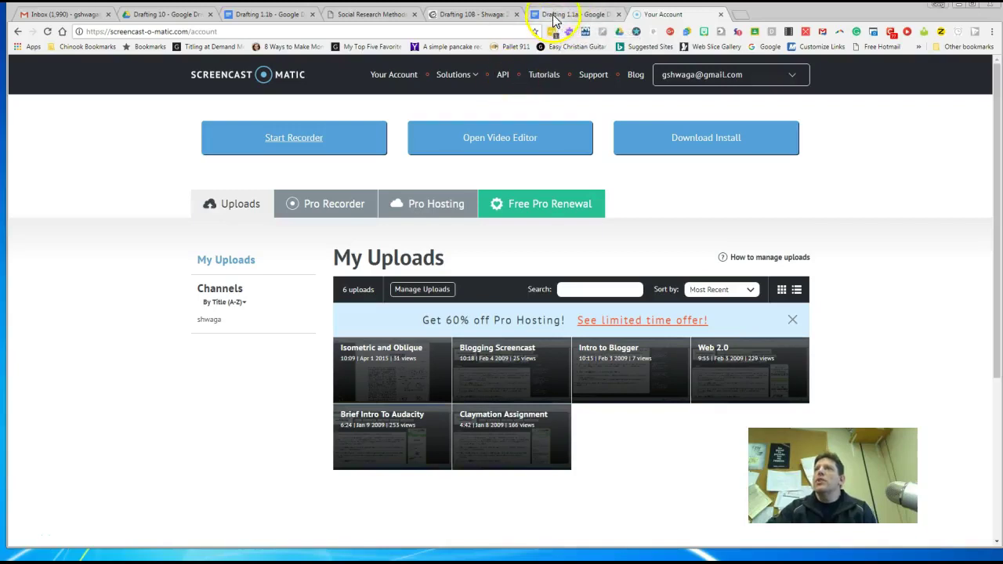
- Switch to the Drafting 1.1a assignment document in Google Docs
{"action": "left_click", "coordinate": [554, 16]}
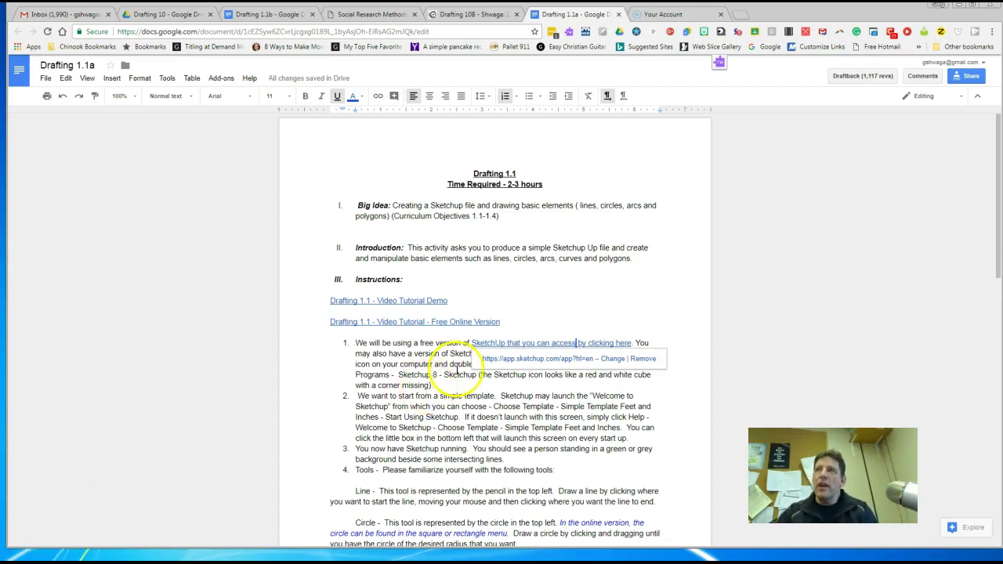
- Open free online SketchUp in a new tab from the document's app.sketchup.com link
{"action": "left_click", "coordinate": [536, 361]}
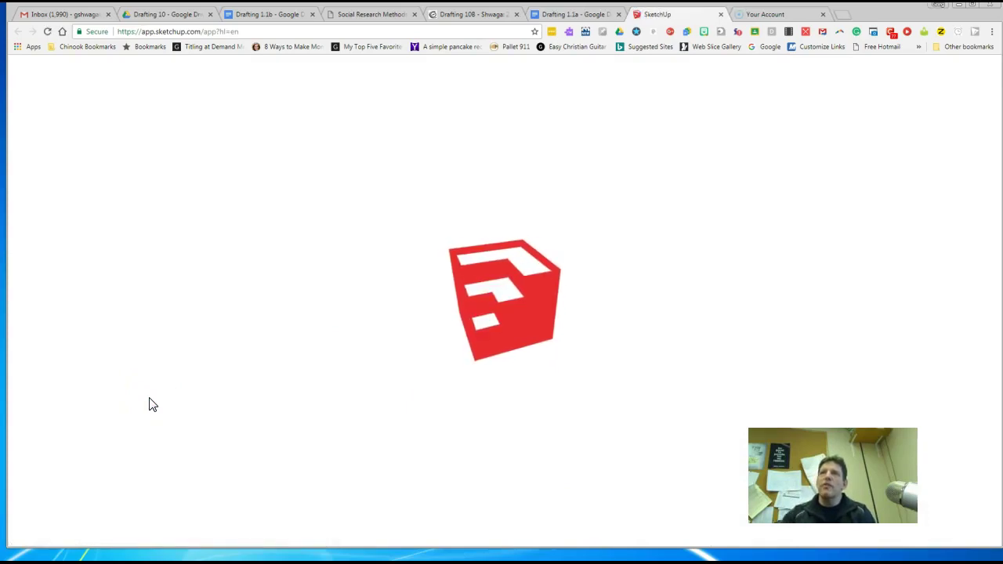
{"action": "left_click", "coordinate": [119, 503]}
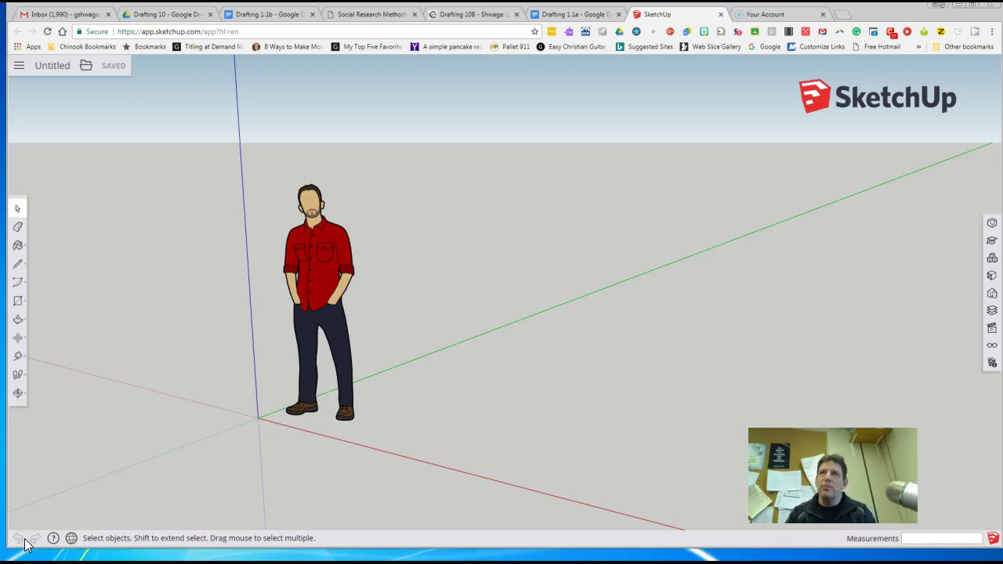
{"action": "left_click", "coordinate": [302, 408]}
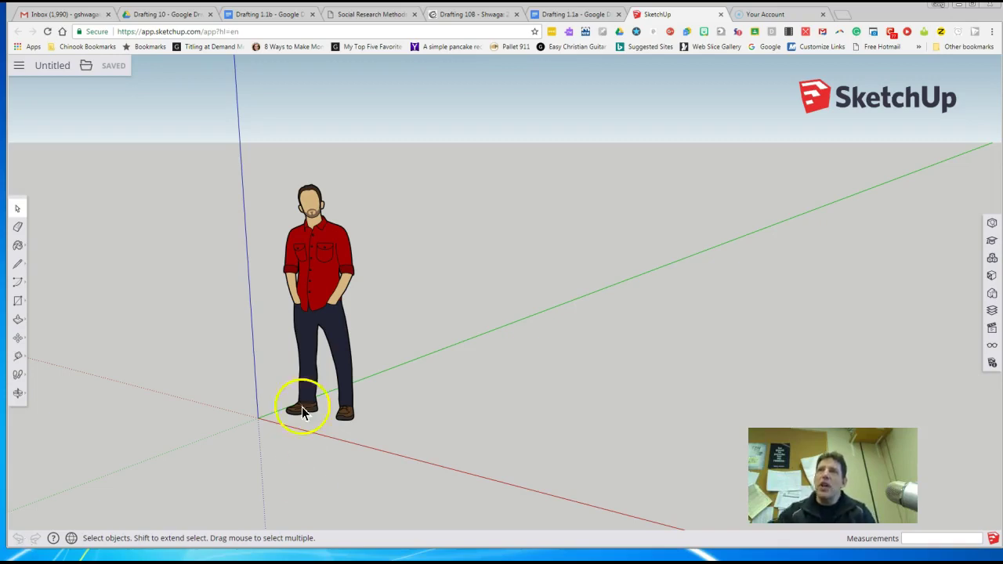
- Sign in to SketchUp web with the school Google account
{"action": "left_click", "coordinate": [22, 70]}
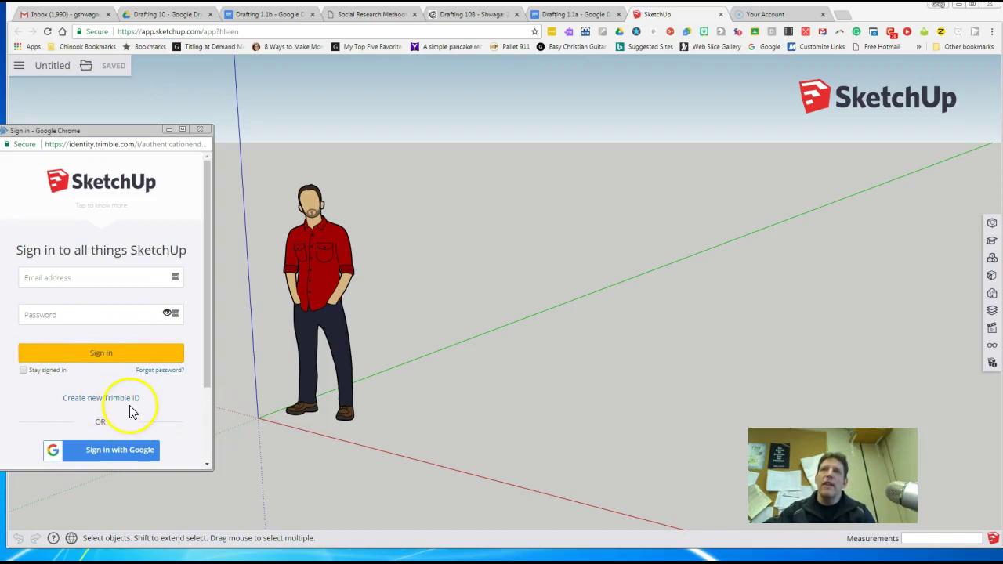
{"action": "left_click", "coordinate": [100, 463]}
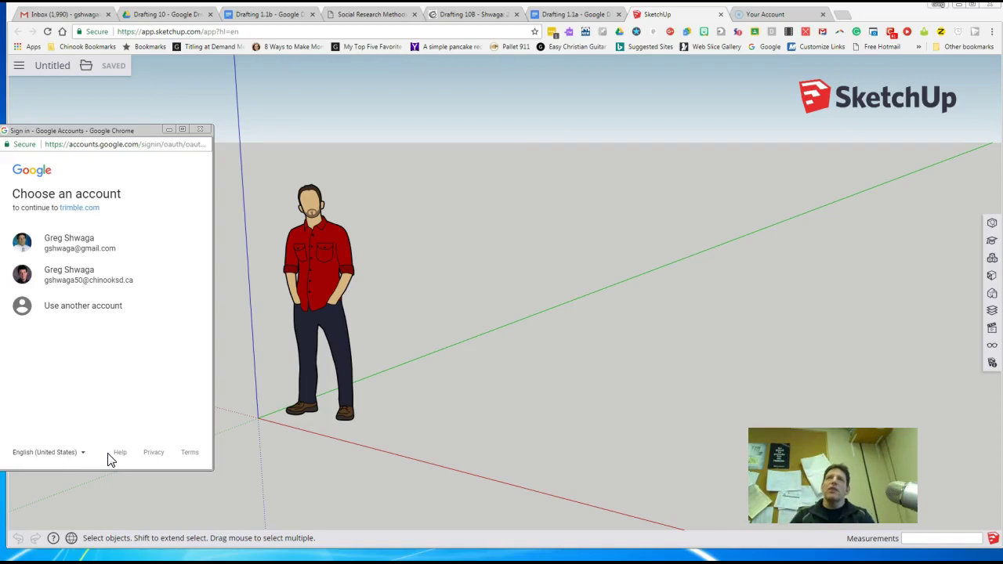
{"action": "left_click", "coordinate": [57, 277]}
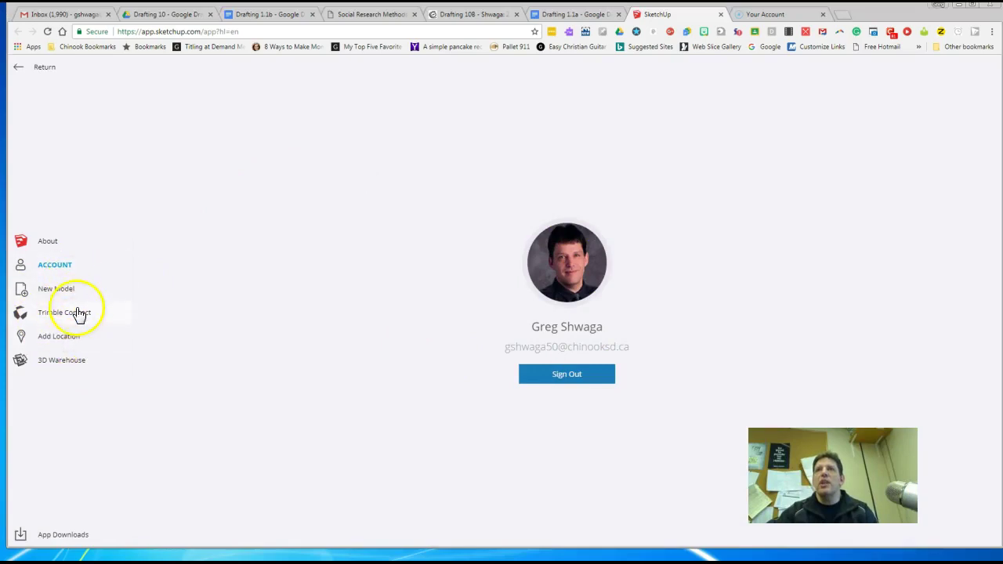
- Create a new model using the Simple Template - Feet and Inches
{"action": "left_click", "coordinate": [51, 299]}
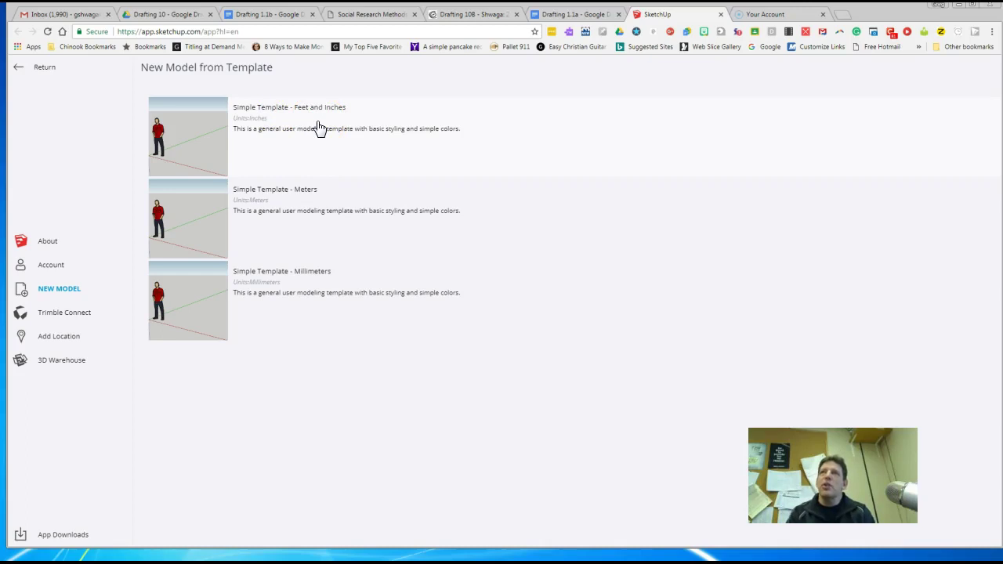
{"action": "left_click", "coordinate": [197, 137]}
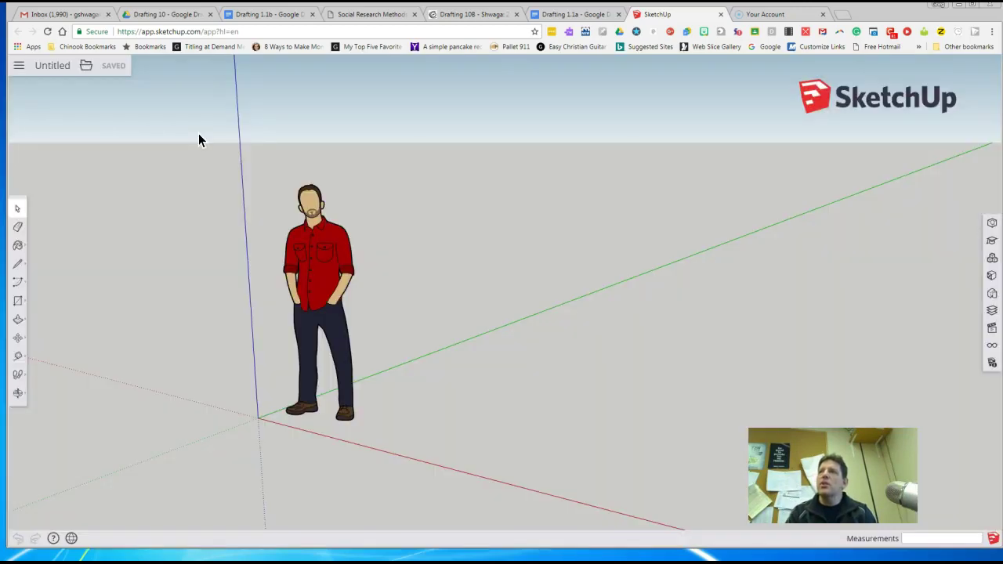
{"action": "left_click", "coordinate": [455, 291]}
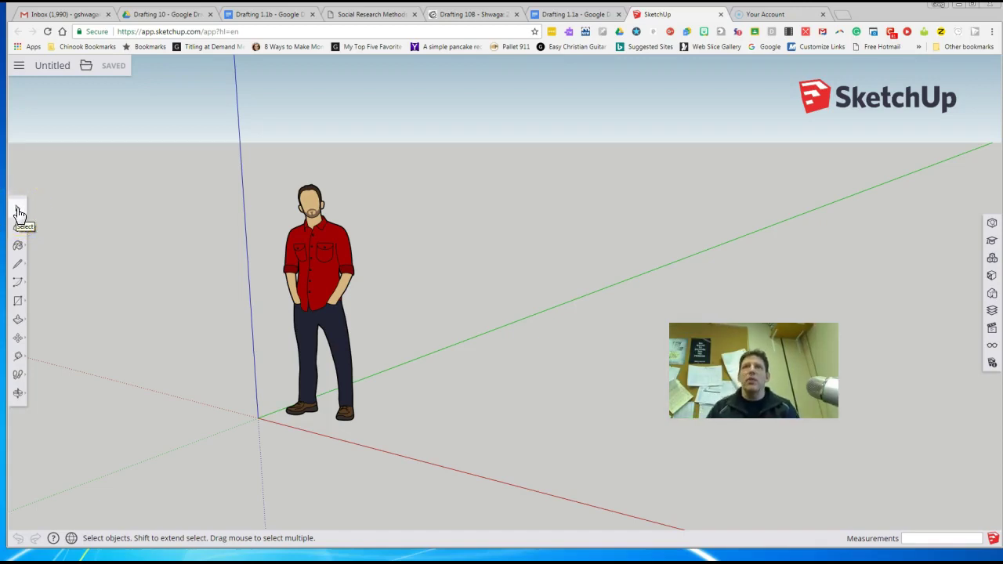
{"action": "left_click", "coordinate": [19, 271]}
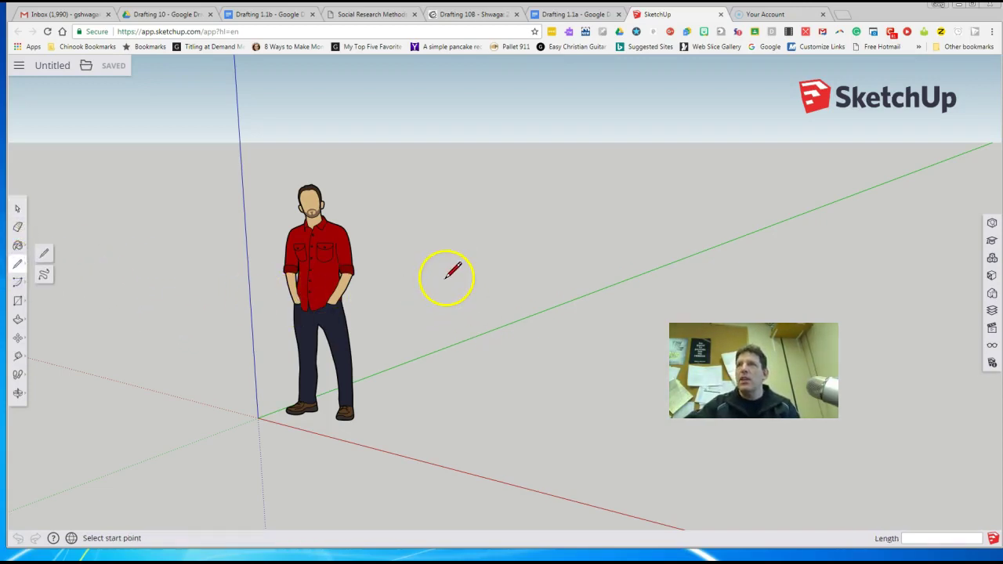
{"action": "left_click_drag", "start_coordinate": [495, 396], "coordinate": [598, 431]}
{"action": "left_click", "coordinate": [502, 384]}
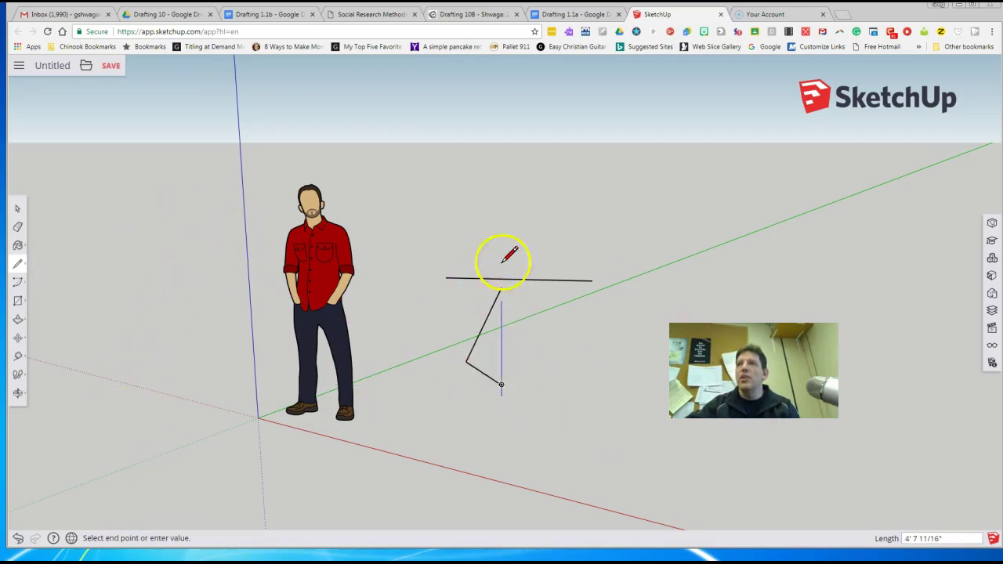
{"action": "left_click", "coordinate": [486, 243]}
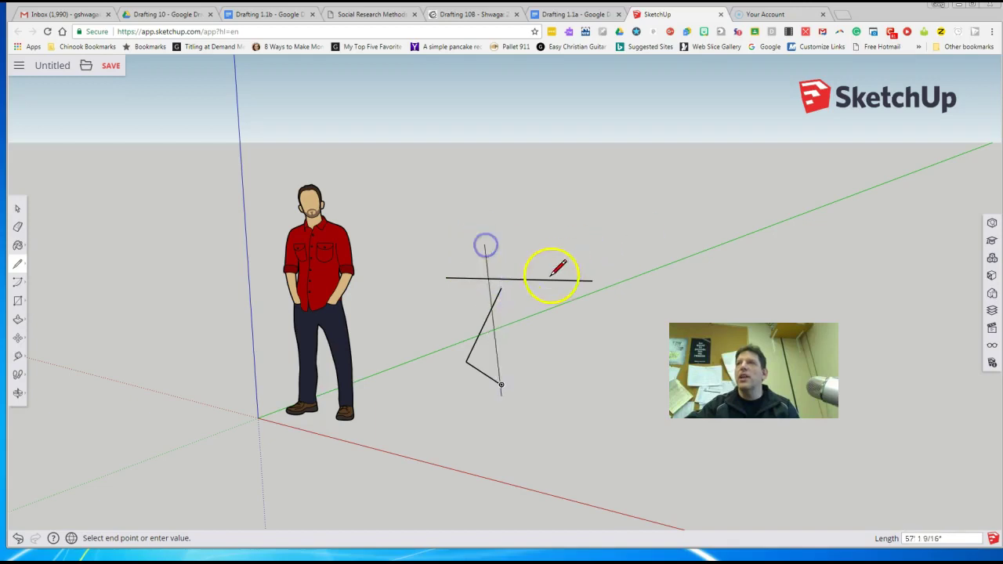
{"action": "left_click", "coordinate": [17, 210]}
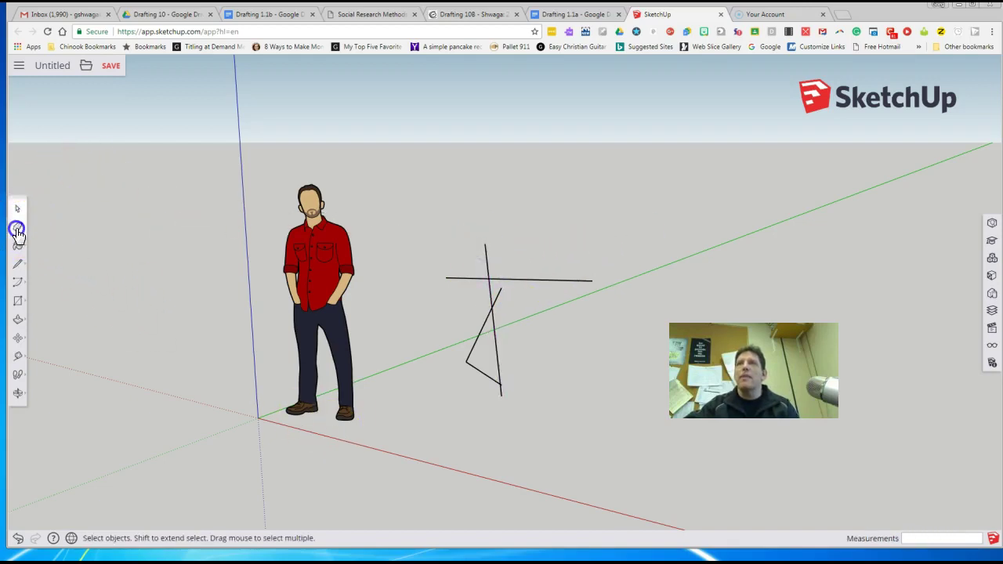
{"action": "left_click", "coordinate": [18, 229]}
{"action": "left_click", "coordinate": [452, 276]}
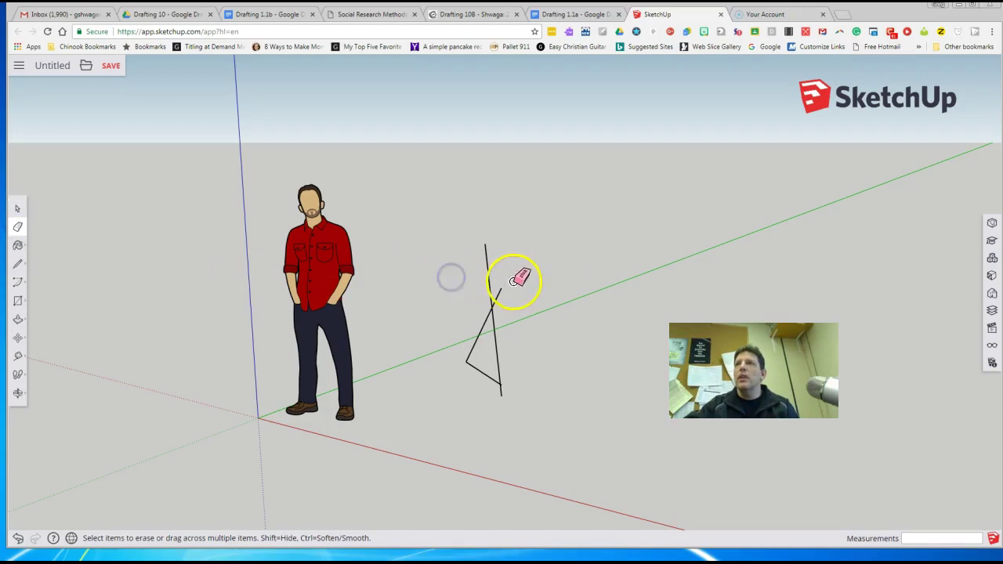
{"action": "mouse_move", "coordinate": [513, 281]}
{"action": "left_mouse_down"}
{"action": "mouse_move", "coordinate": [491, 271]}
{"action": "mouse_move", "coordinate": [504, 294]}
{"action": "mouse_move", "coordinate": [495, 300]}
{"action": "left_mouse_up"}
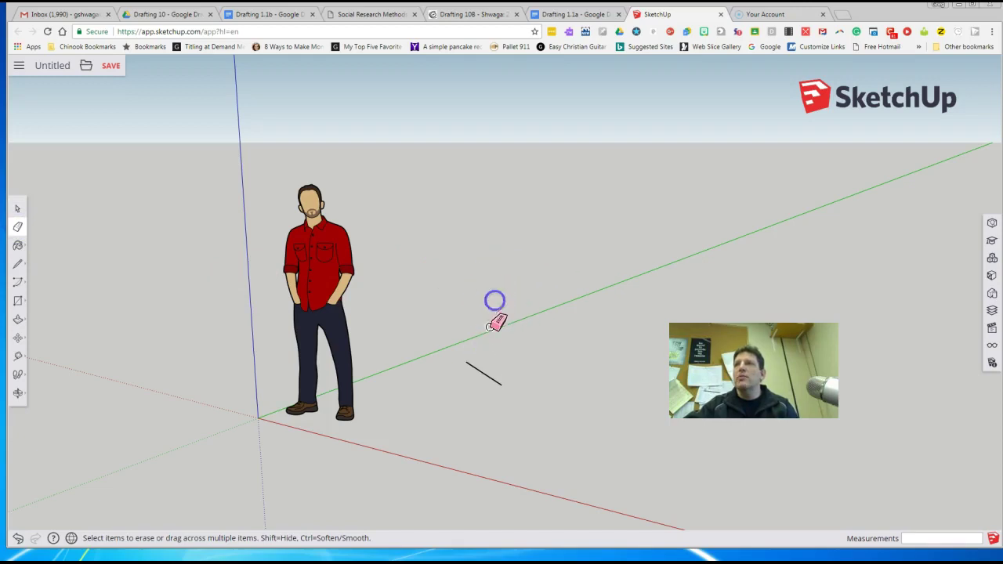
{"action": "left_click", "coordinate": [488, 374]}
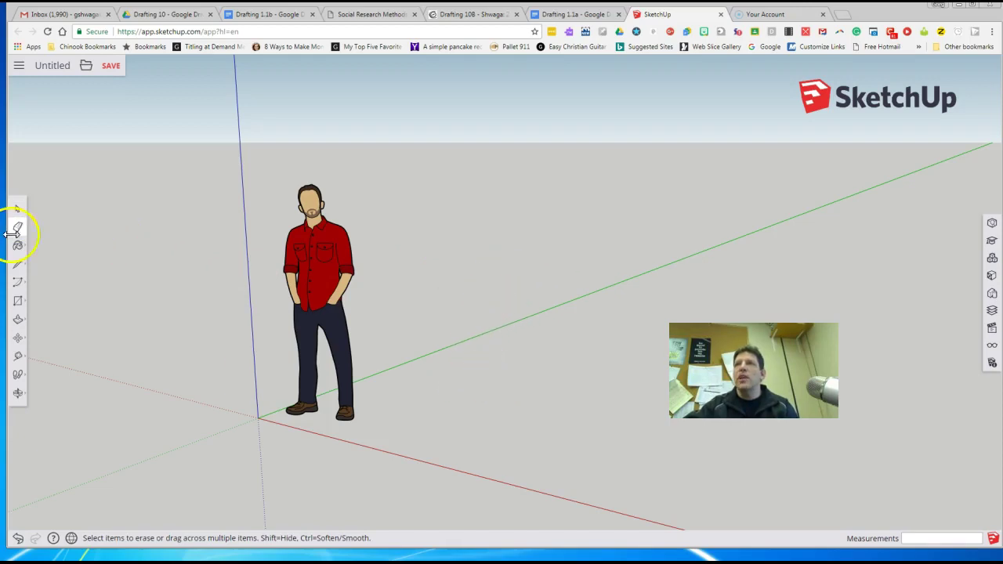
{"action": "left_click", "coordinate": [17, 265]}
{"action": "left_click", "coordinate": [429, 265]}
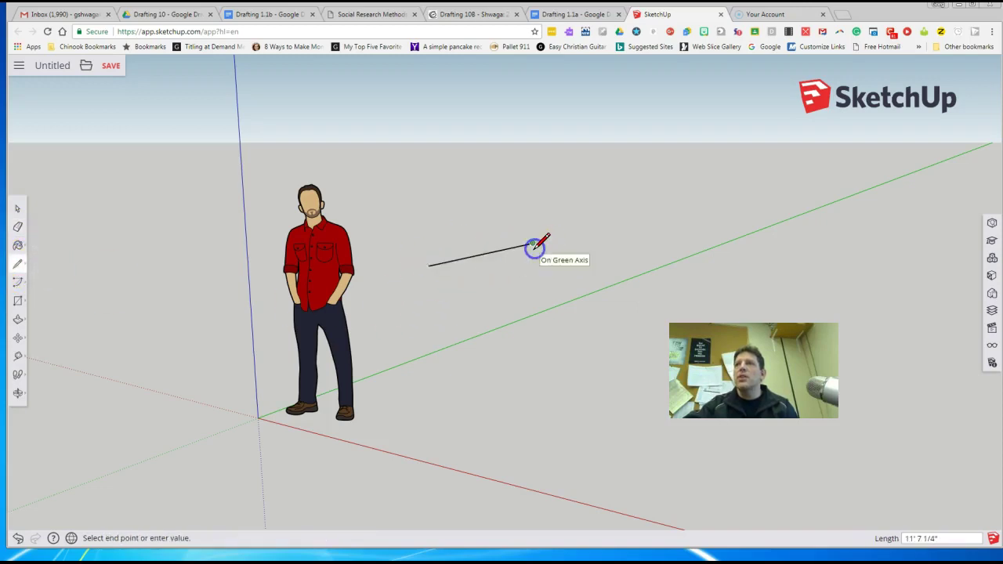
{"action": "left_click", "coordinate": [533, 244]}
{"action": "left_click", "coordinate": [17, 208]}
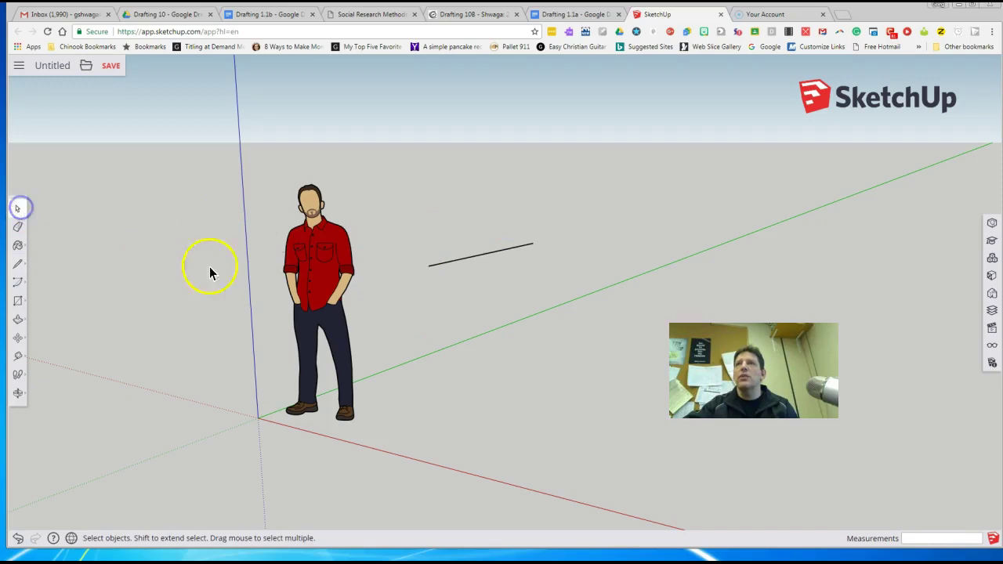
{"action": "mouse_move", "coordinate": [406, 237]}
{"action": "left_mouse_down"}
{"action": "mouse_move", "coordinate": [476, 285]}
{"action": "mouse_move", "coordinate": [568, 294]}
{"action": "left_mouse_up"}
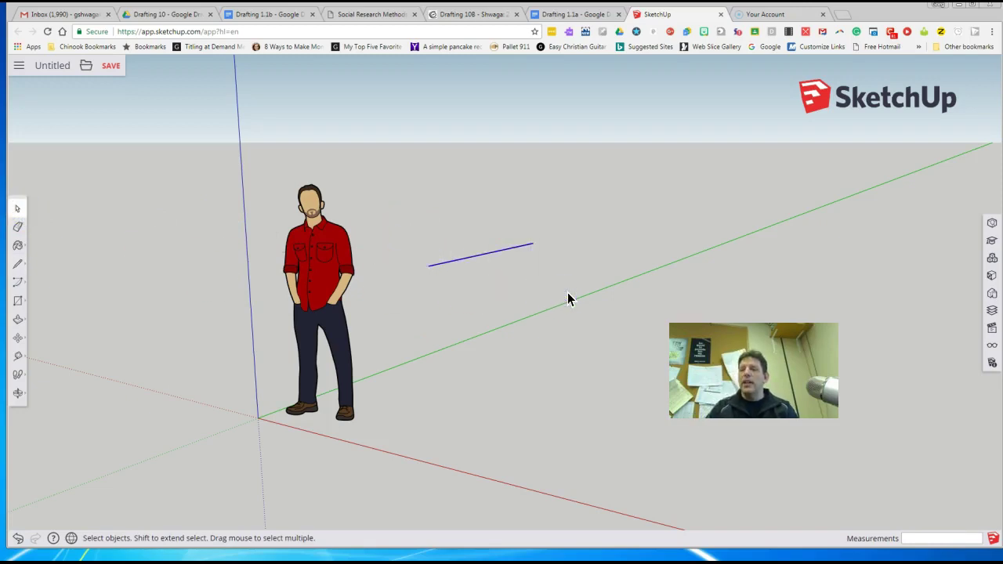
{"action": "key", "text": "Delete"}
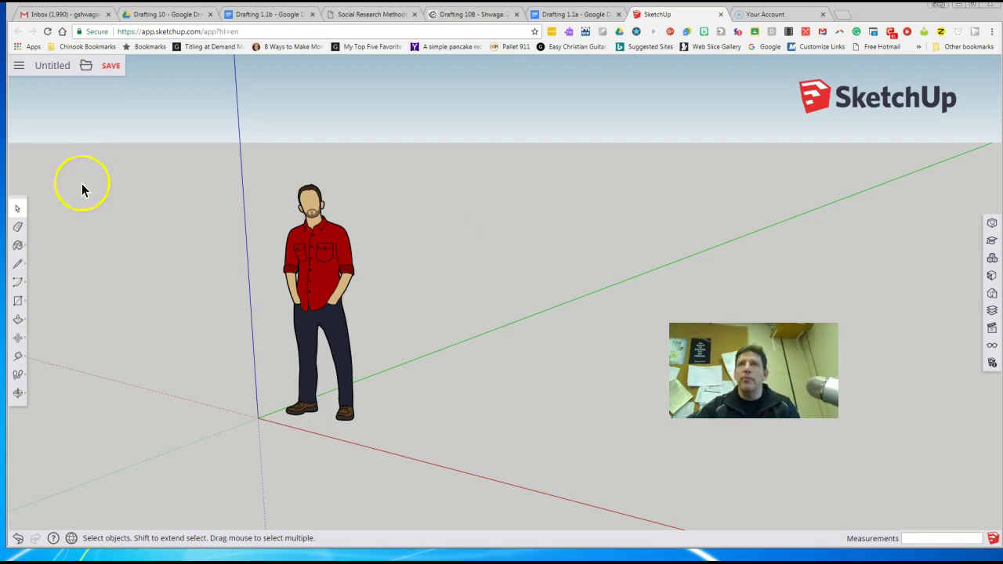
- Pick the straight Line tool and close the Materials panel, leaving just the figure
{"action": "left_click", "coordinate": [24, 248]}
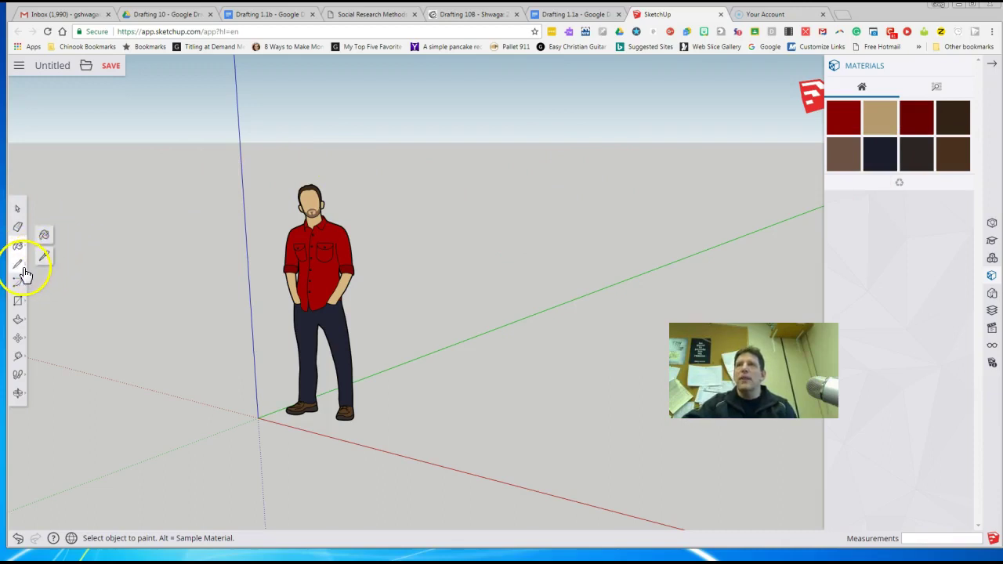
{"action": "left_click", "coordinate": [19, 266]}
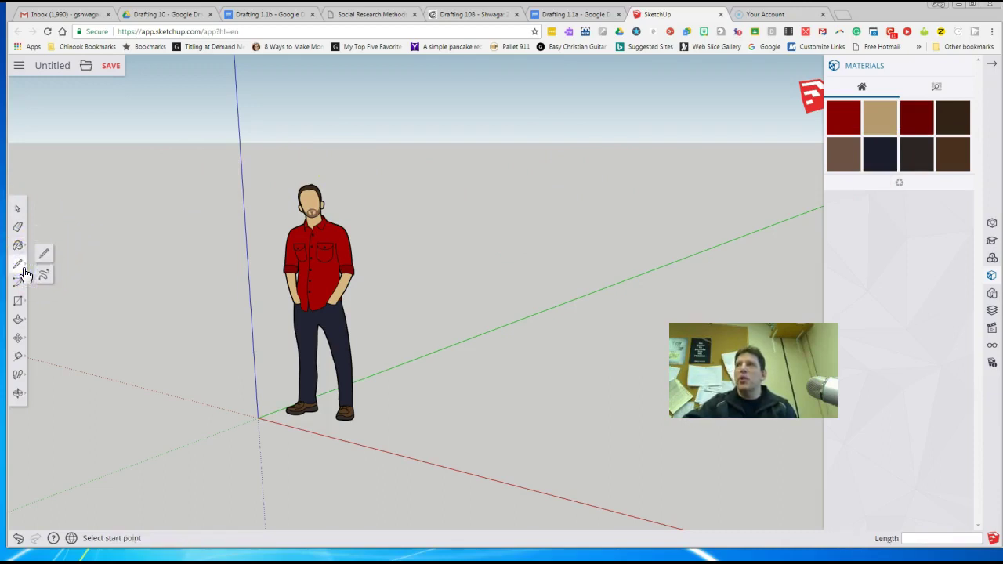
{"action": "left_click", "coordinate": [43, 255]}
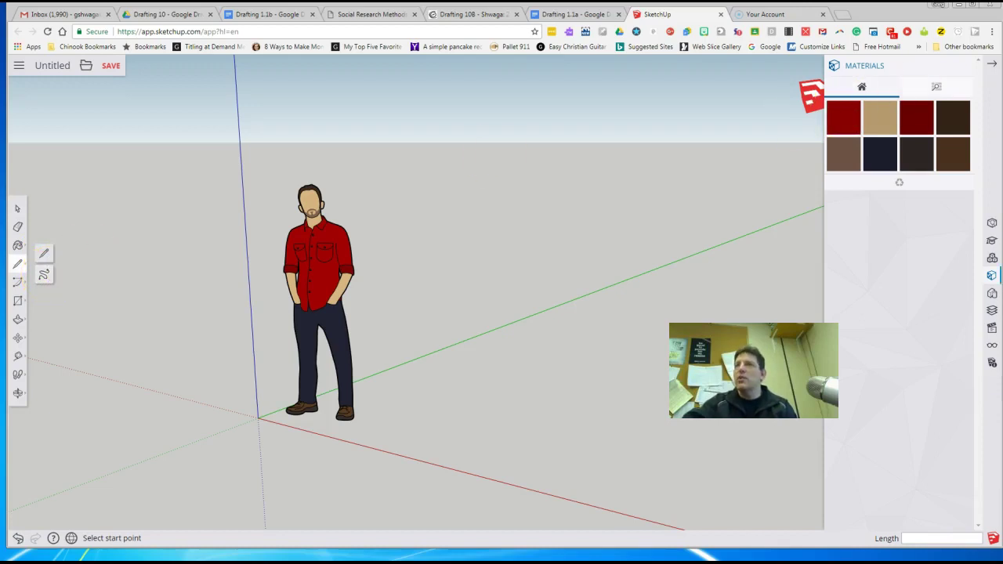
{"action": "left_click", "coordinate": [995, 66]}
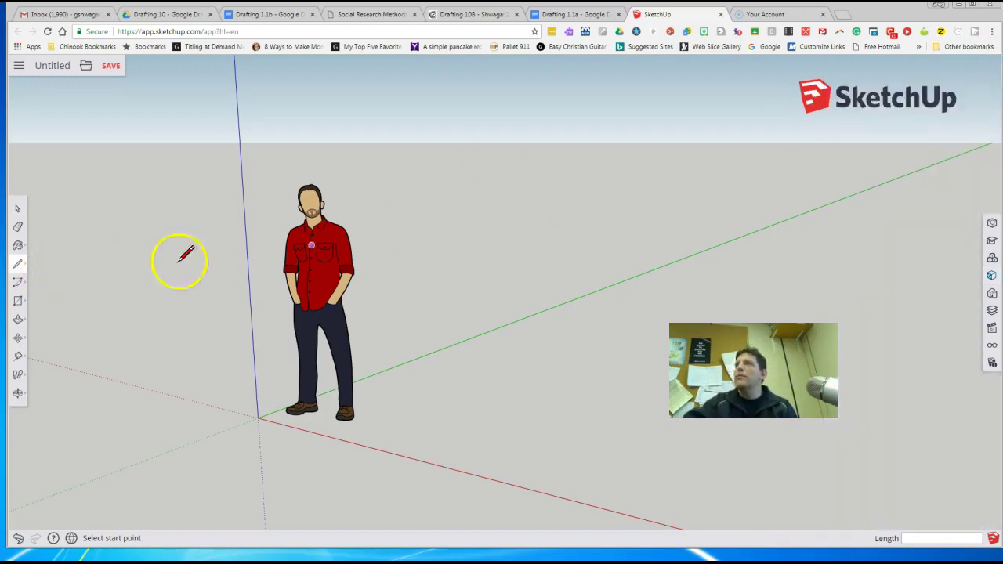
{"action": "left_click", "coordinate": [18, 285]}
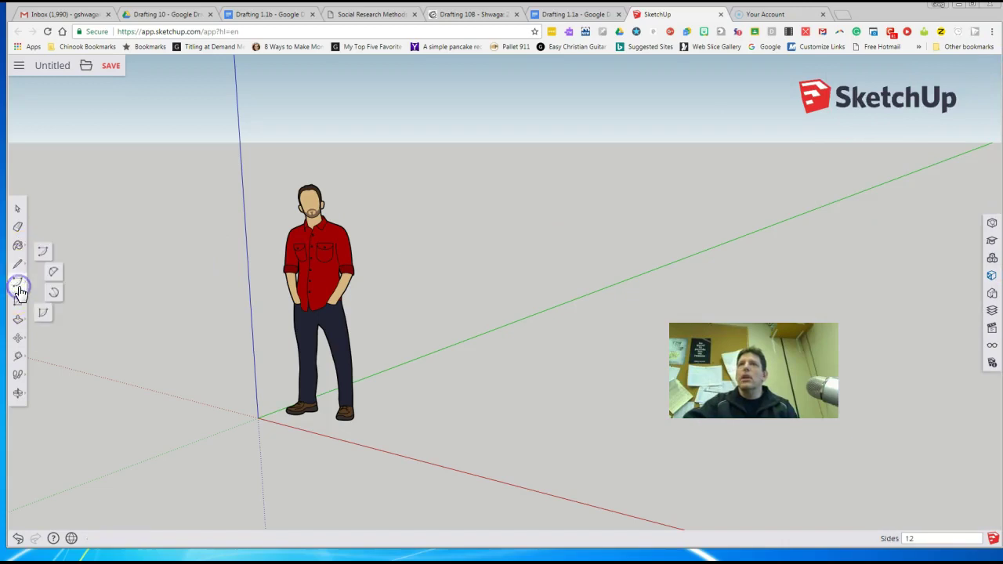
{"action": "left_click", "coordinate": [44, 251]}
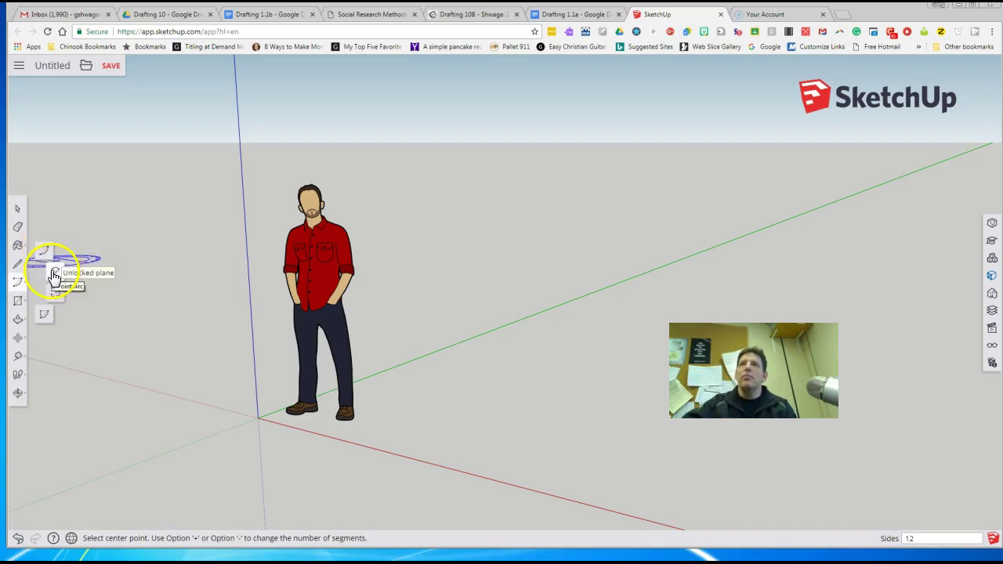
{"action": "left_click", "coordinate": [20, 306]}
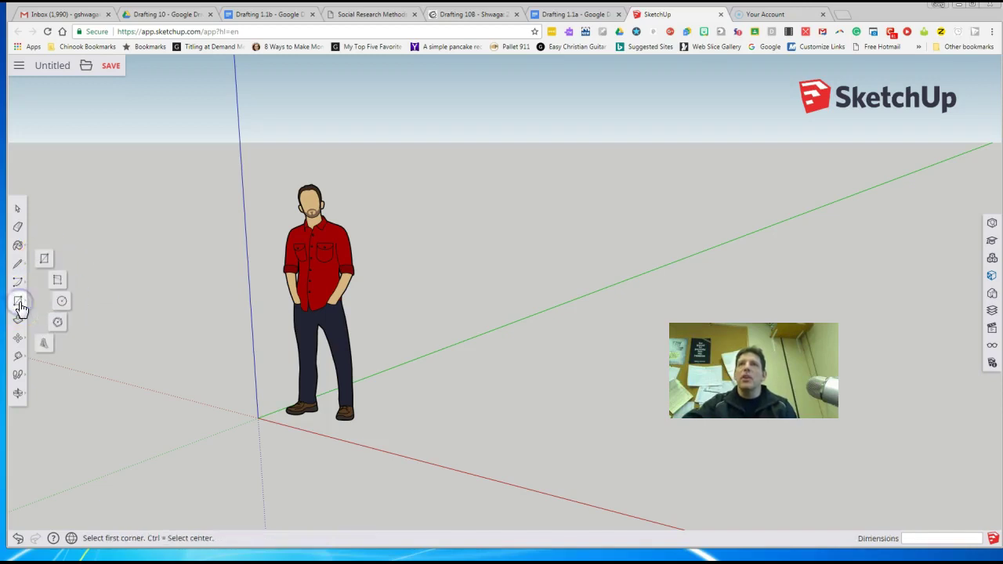
{"action": "left_click", "coordinate": [63, 303]}
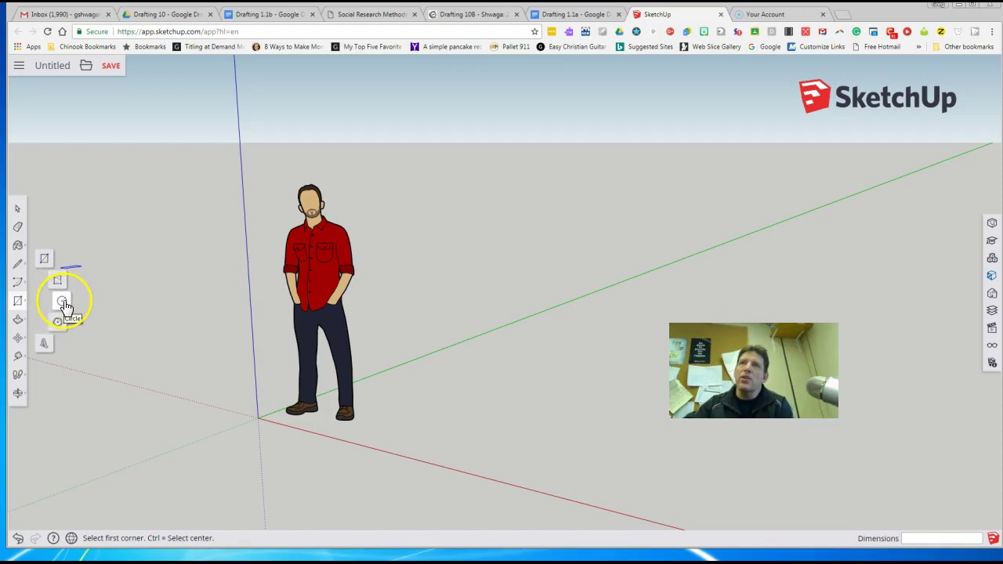
{"action": "left_click", "coordinate": [59, 323]}
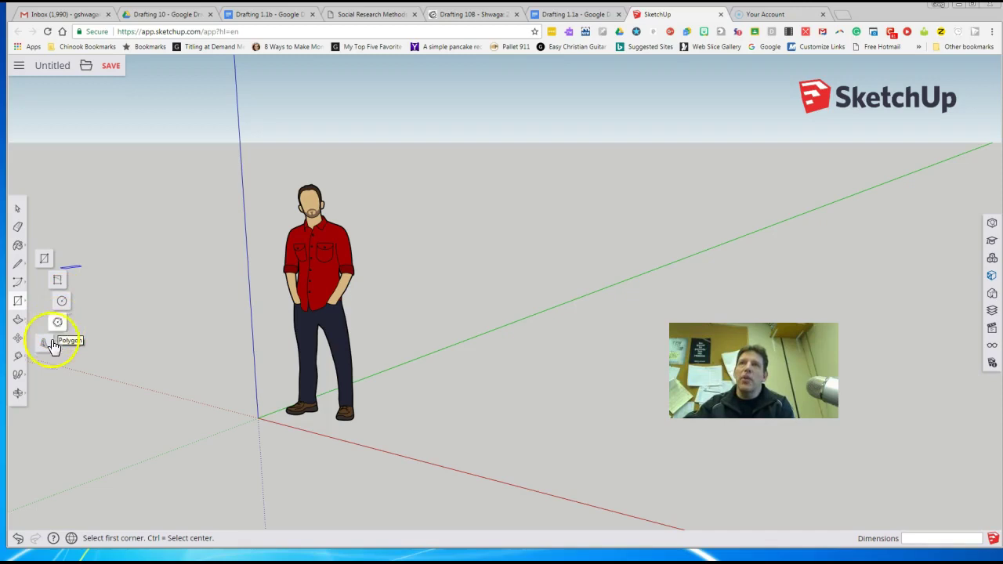
{"action": "left_click", "coordinate": [61, 323]}
{"action": "left_click", "coordinate": [47, 350]}
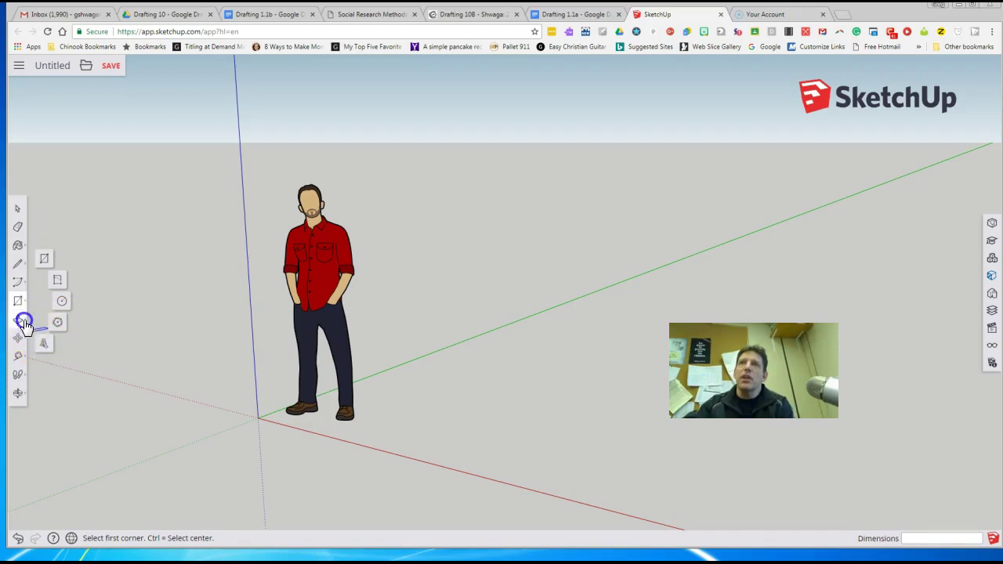
{"action": "left_click", "coordinate": [22, 322]}
{"action": "left_click", "coordinate": [45, 289]}
{"action": "left_click", "coordinate": [57, 312]}
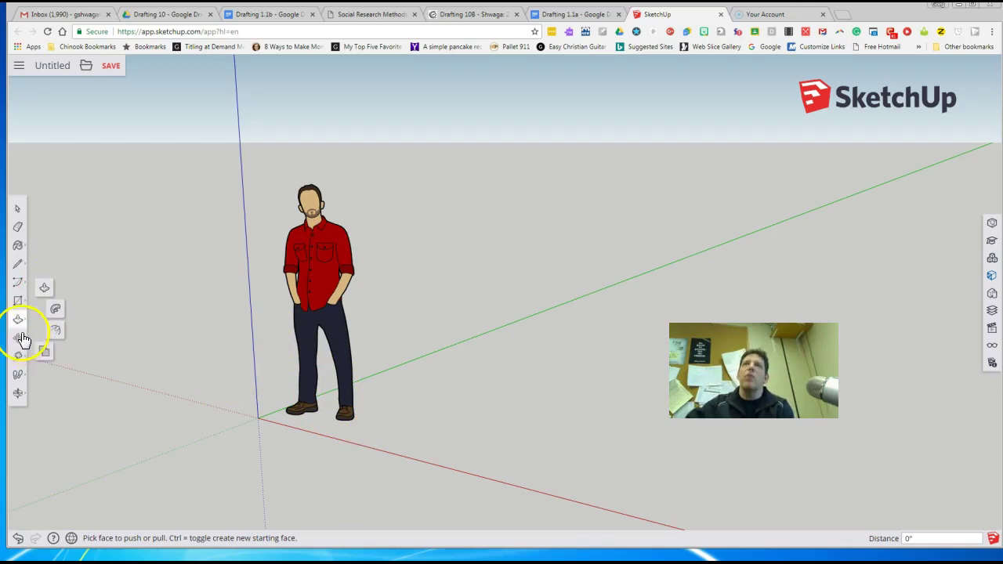
{"action": "left_click", "coordinate": [45, 318]}
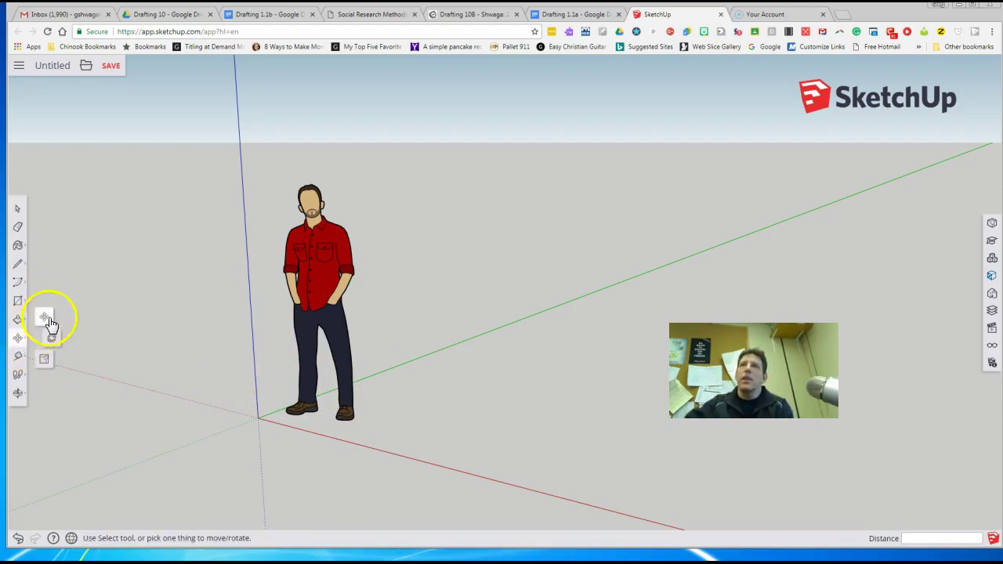
{"action": "left_click", "coordinate": [23, 343]}
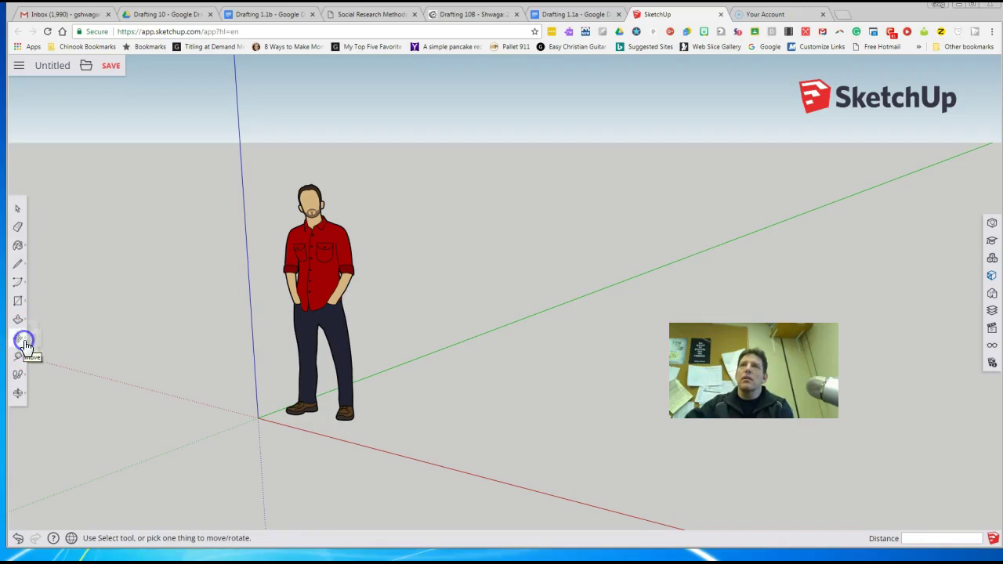
{"action": "left_click", "coordinate": [20, 537]}
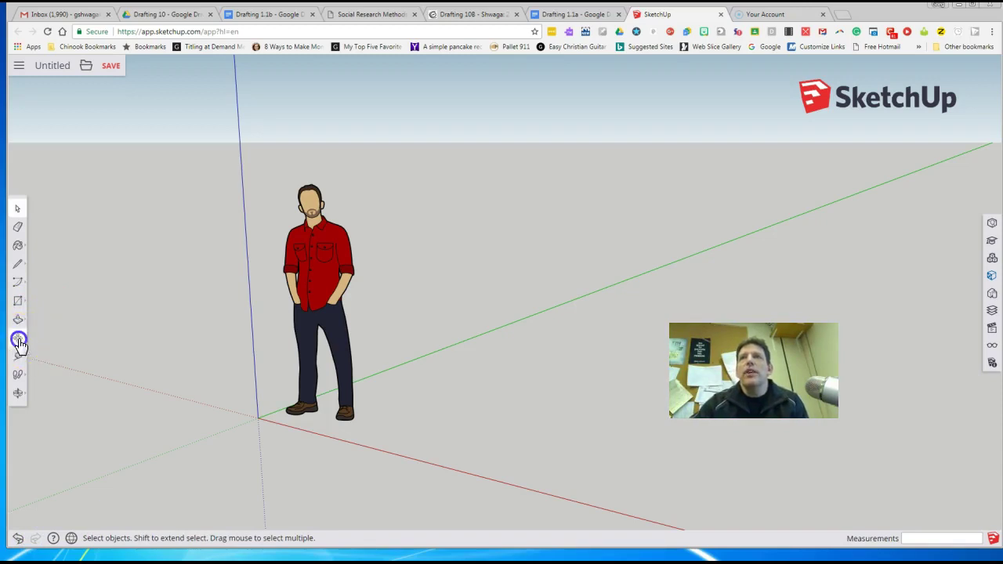
{"action": "left_click", "coordinate": [17, 339]}
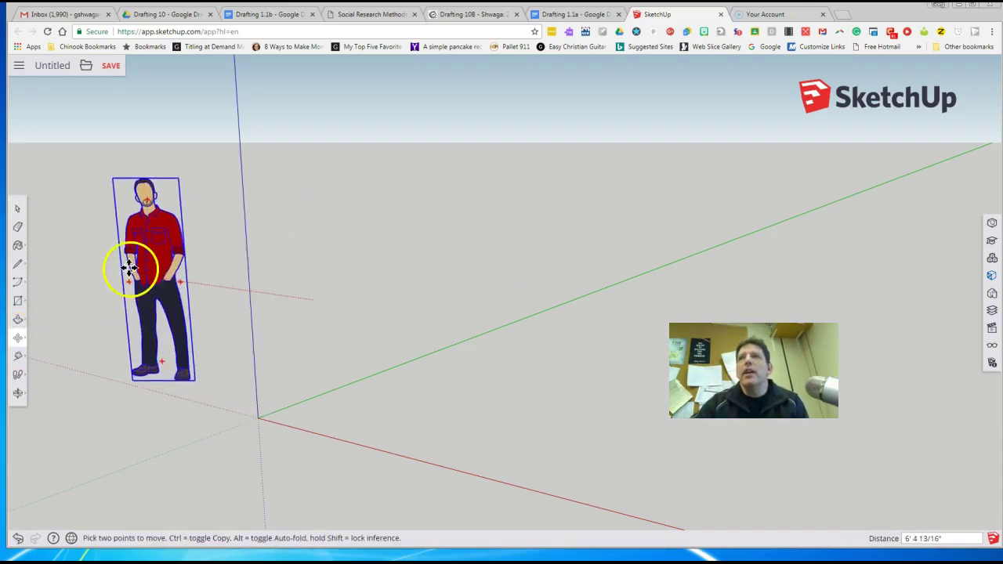
{"action": "left_click", "coordinate": [17, 209]}
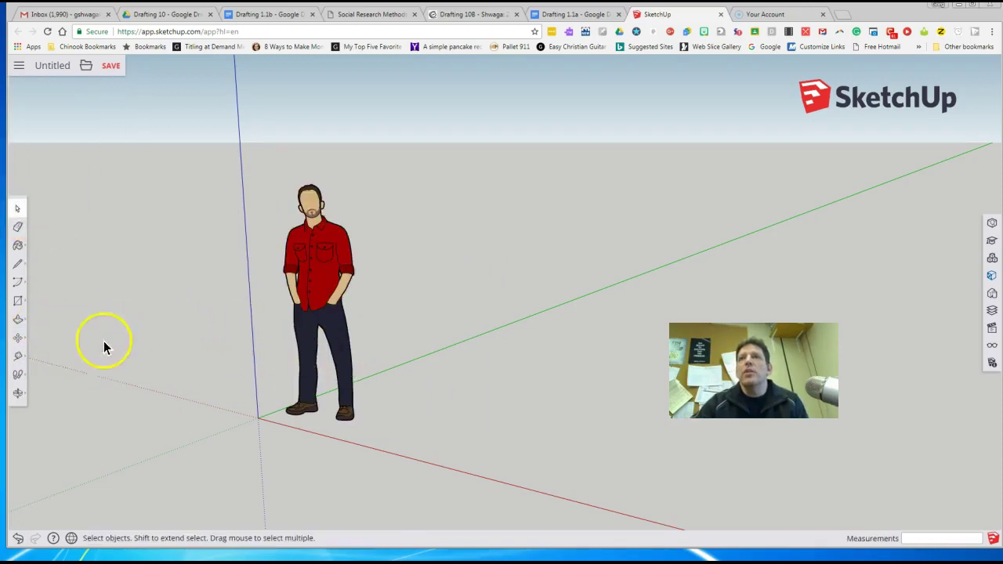
{"action": "left_click", "coordinate": [14, 340]}
{"action": "left_click", "coordinate": [55, 338]}
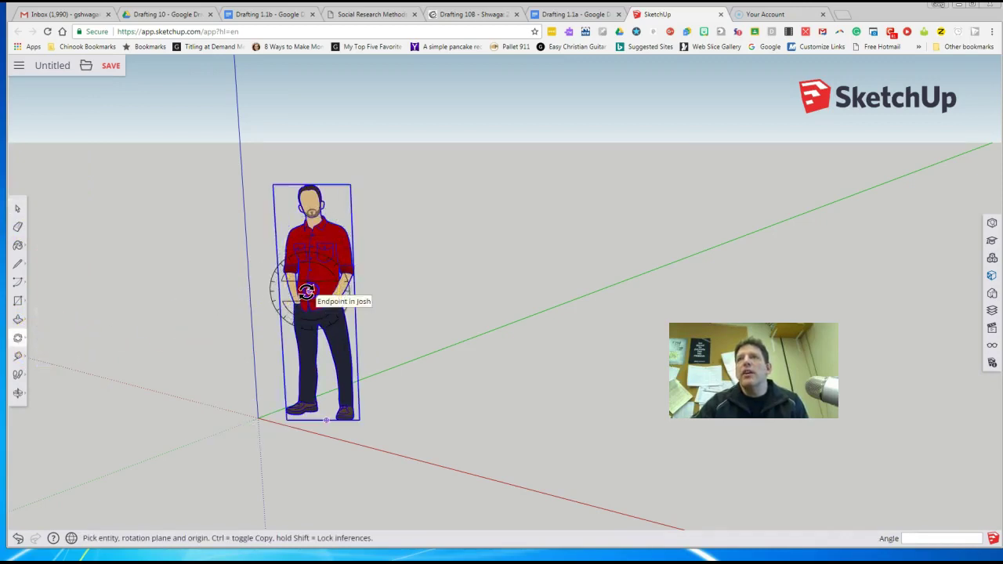
{"action": "left_click_drag", "start_coordinate": [305, 292], "coordinate": [21, 214]}
{"action": "left_click", "coordinate": [21, 214]}
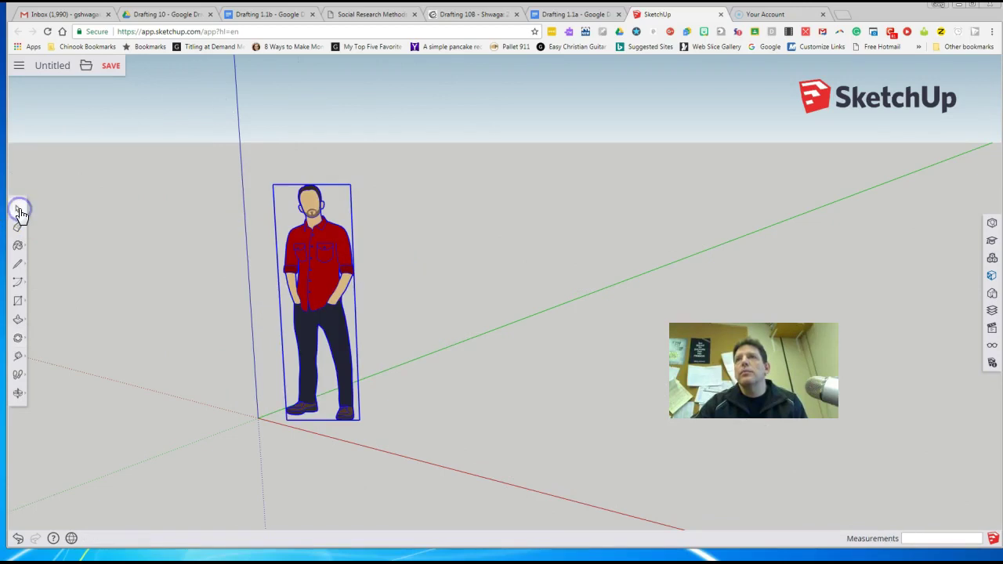
{"action": "left_click", "coordinate": [17, 359]}
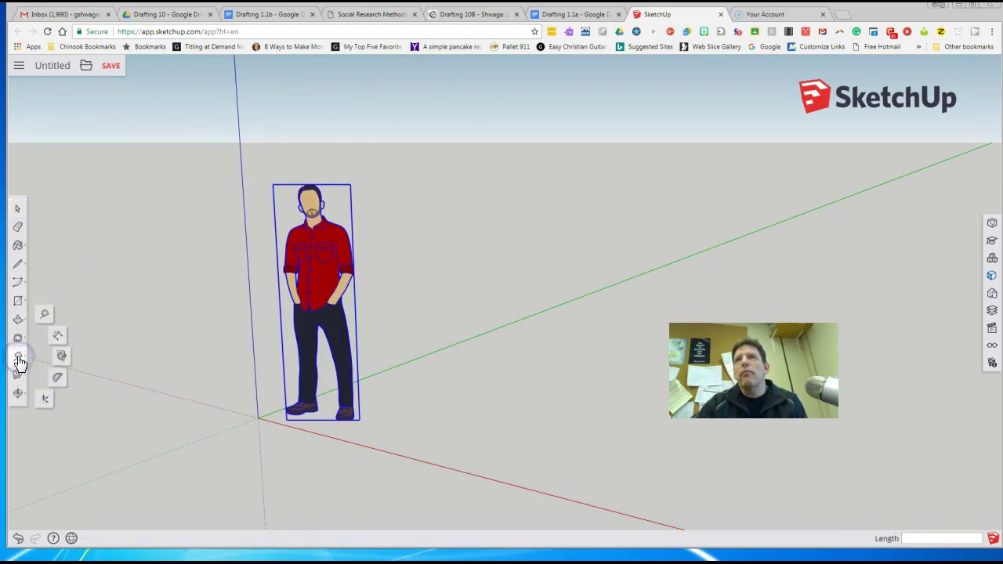
{"action": "left_click", "coordinate": [17, 540]}
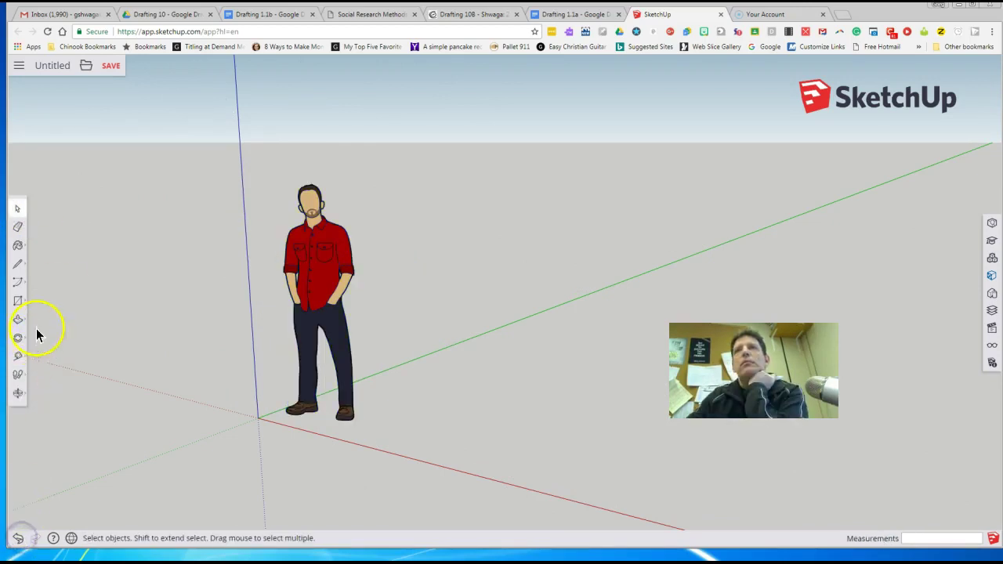
{"action": "left_click", "coordinate": [19, 360]}
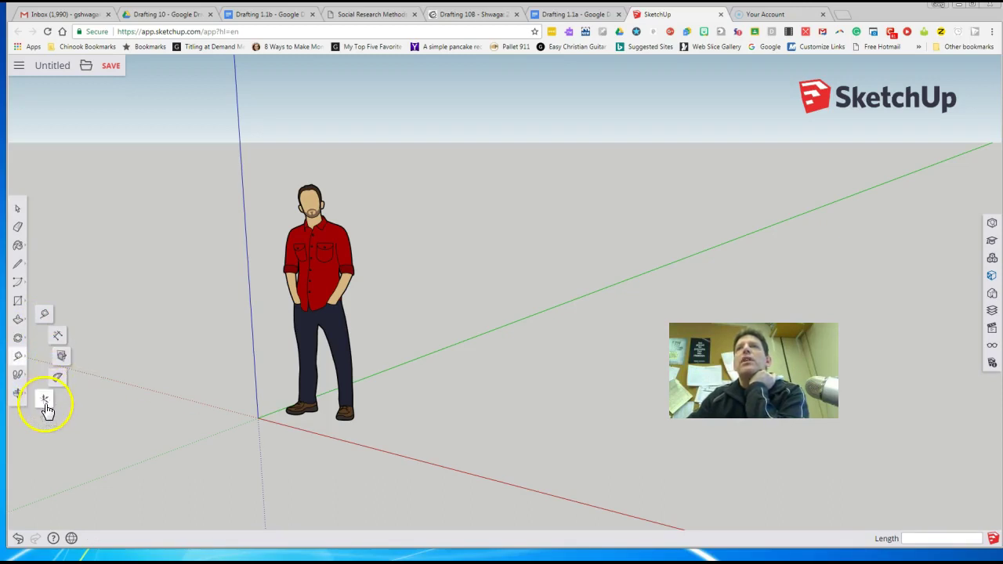
- Draw a ground rectangle behind the figure and push/pull it up 3' 3 13/16" into a box
{"action": "left_click", "coordinate": [17, 300]}
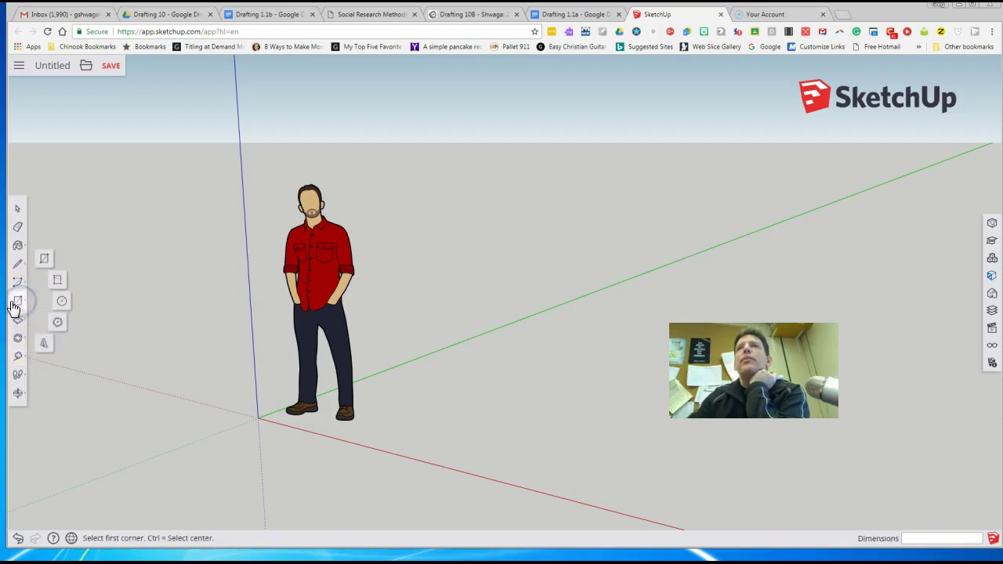
{"action": "left_click_drag", "start_coordinate": [407, 330], "coordinate": [522, 383]}
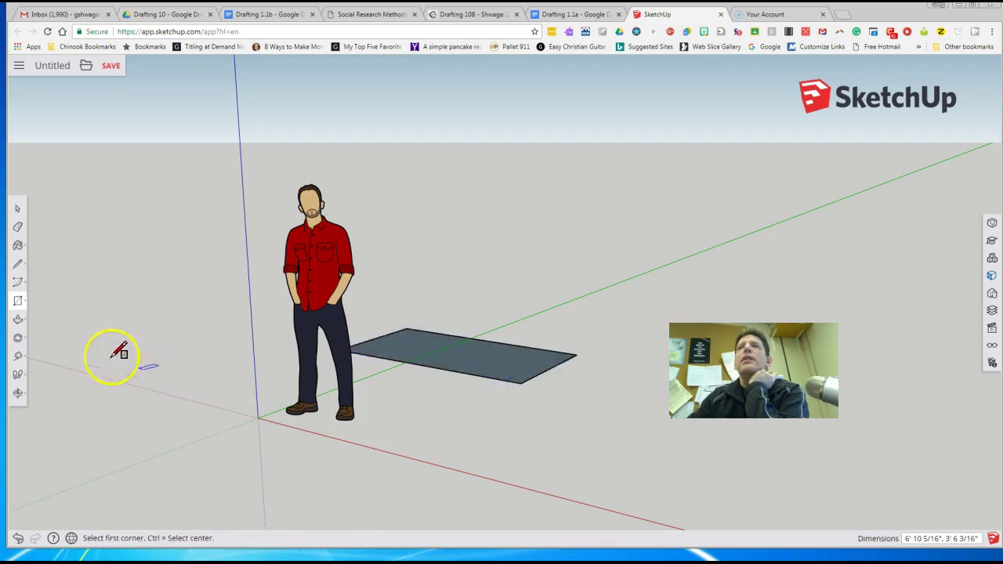
{"action": "left_click", "coordinate": [18, 319]}
{"action": "left_click_drag", "start_coordinate": [443, 337], "coordinate": [465, 247]}
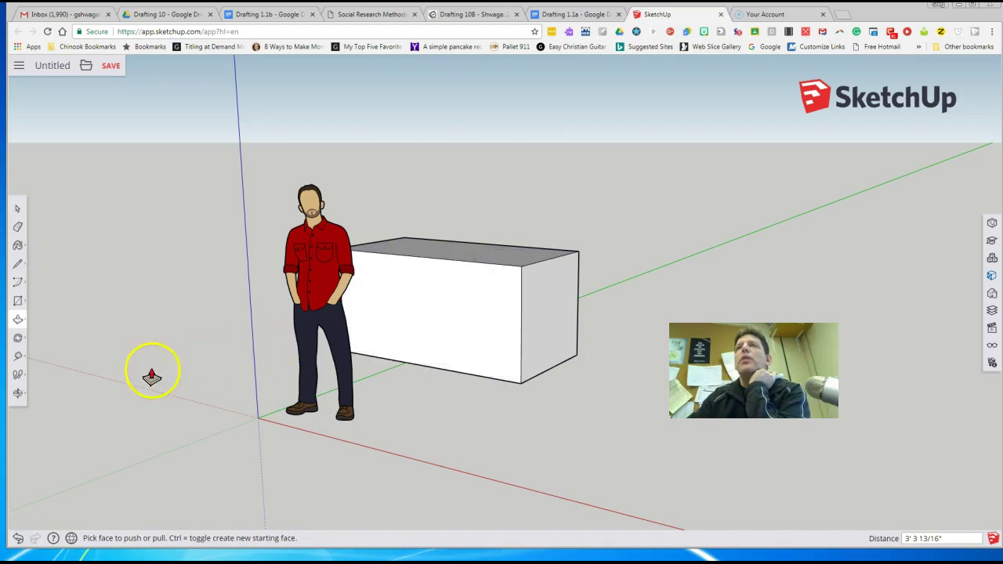
{"action": "left_click", "coordinate": [18, 356]}
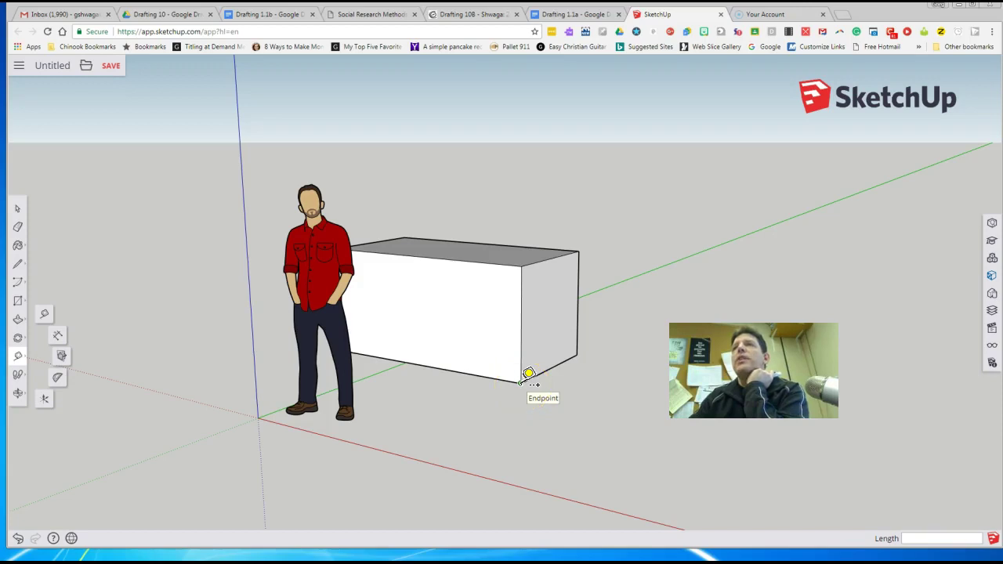
- Measure along the box from its bottom corner, then show the measuring tools flyout
{"action": "left_click_drag", "start_coordinate": [521, 383], "coordinate": [580, 350]}
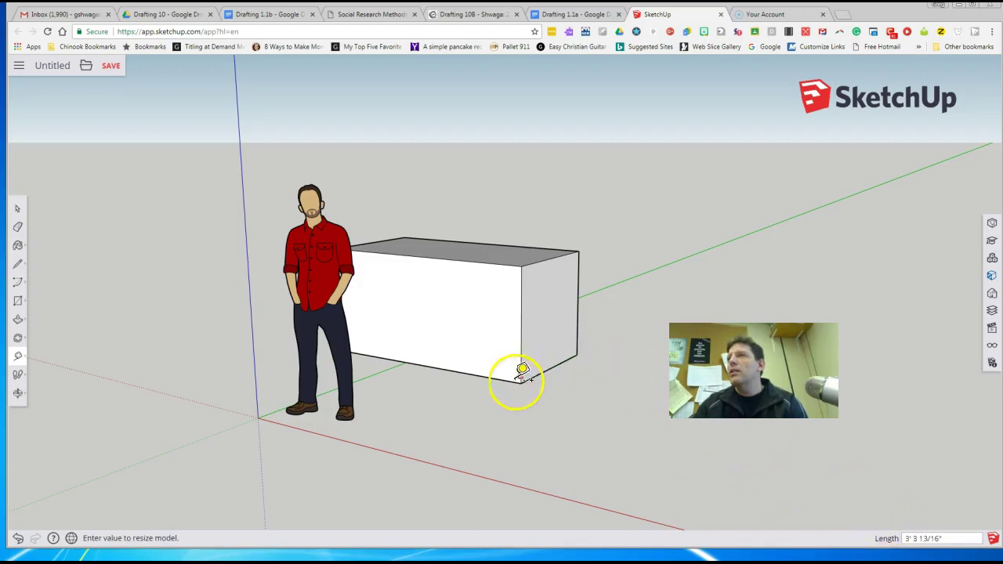
{"action": "left_click_drag", "start_coordinate": [521, 384], "coordinate": [577, 353]}
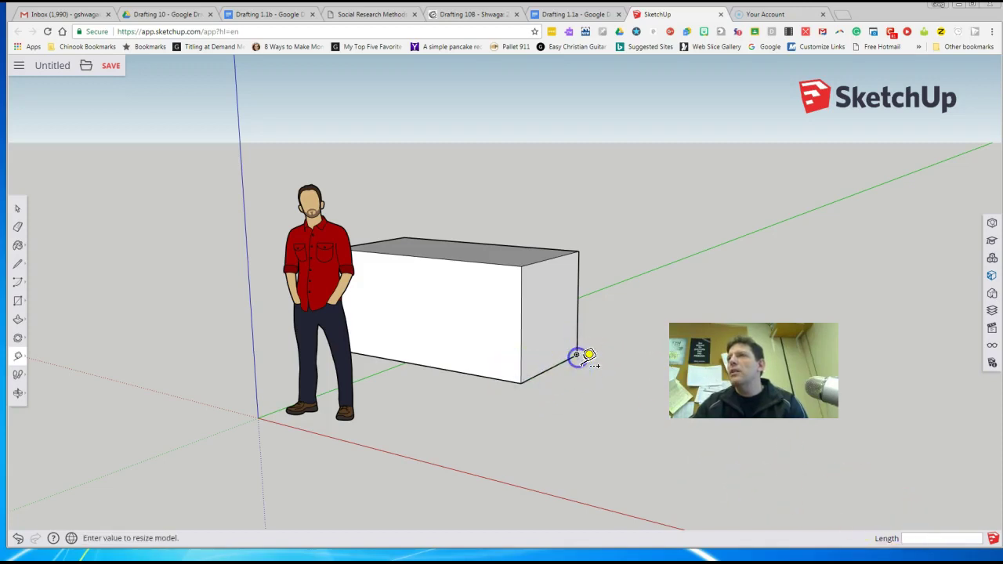
{"action": "left_click_drag", "start_coordinate": [521, 383], "coordinate": [586, 343]}
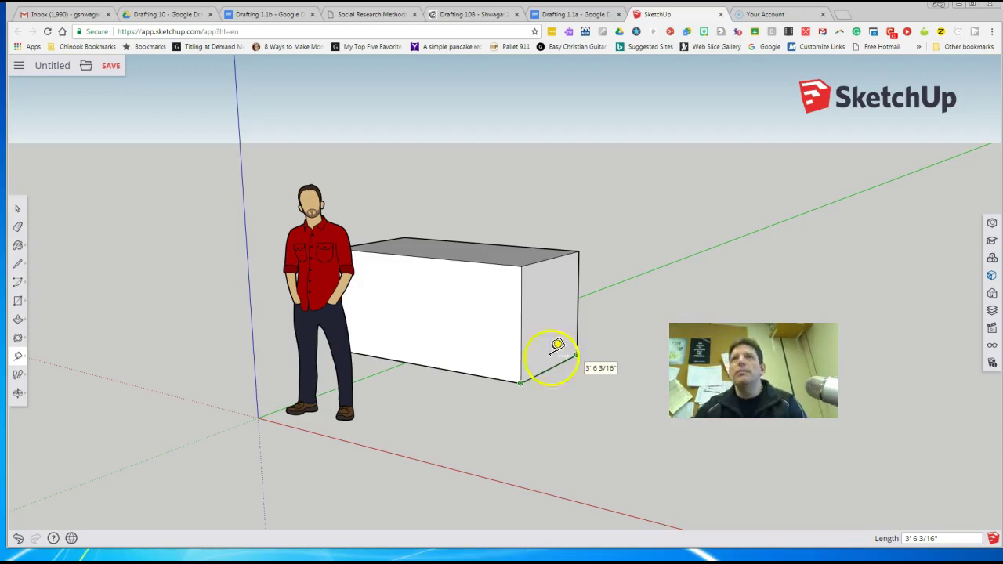
{"action": "left_click", "coordinate": [18, 357]}
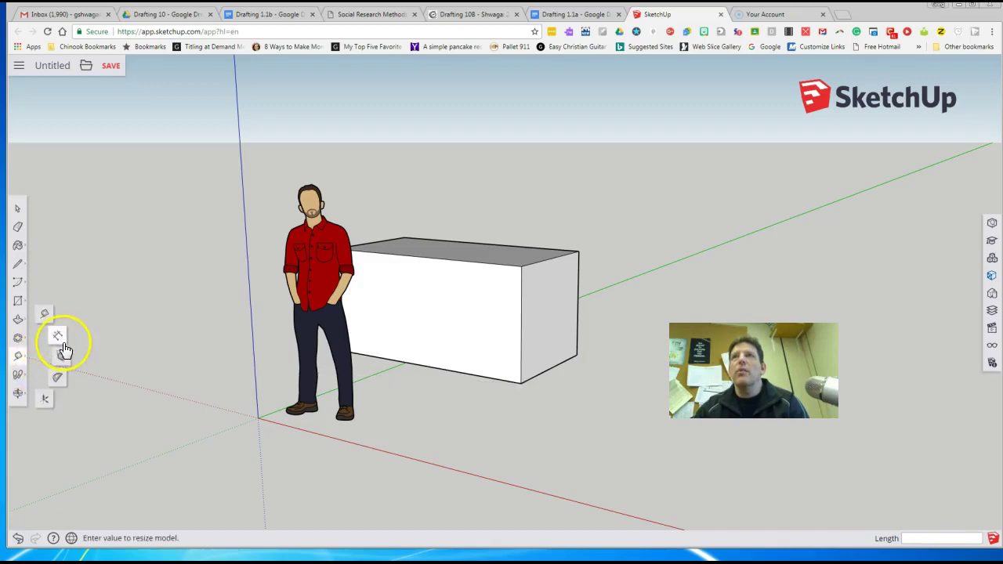
{"action": "left_click", "coordinate": [59, 350]}
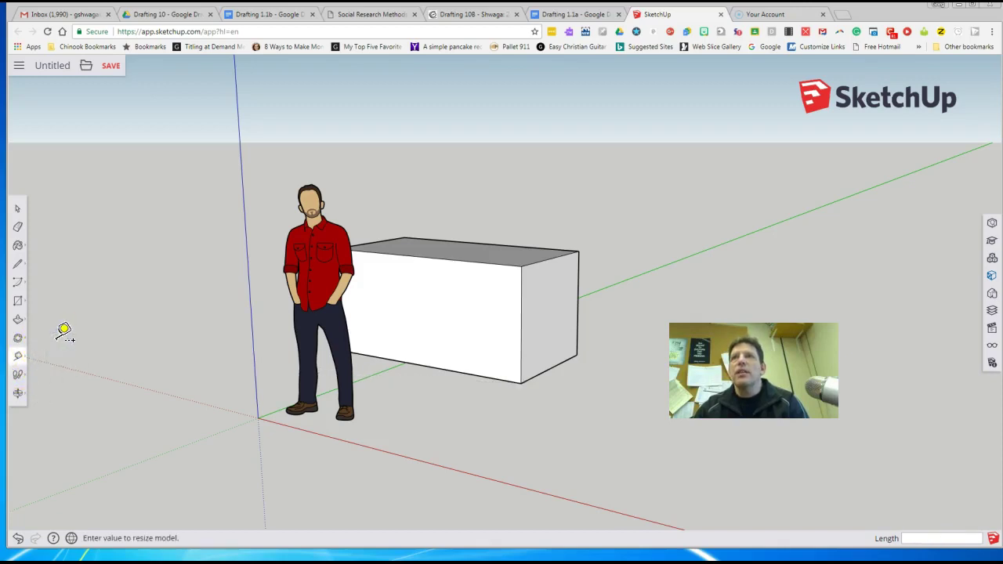
{"action": "left_click", "coordinate": [20, 357]}
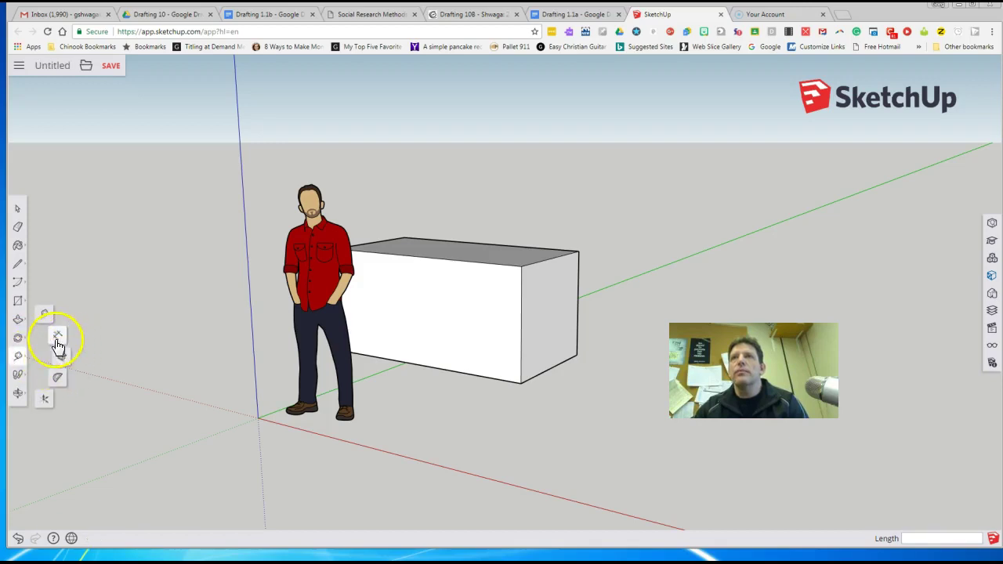
- Dimension the box's short bottom edge at 3' 6 3/16", placed just below it
{"action": "left_click", "coordinate": [58, 337]}
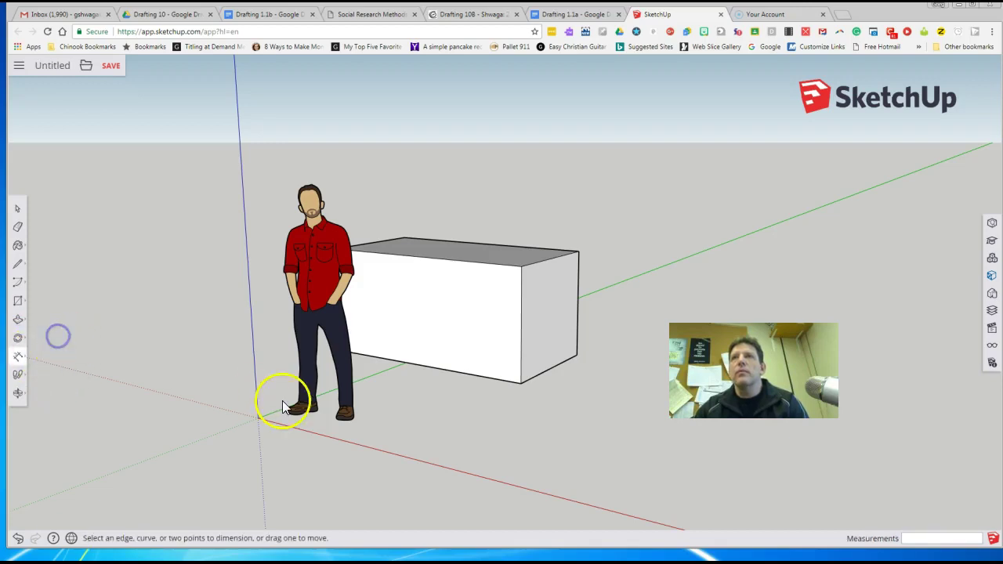
{"action": "left_click", "coordinate": [521, 382]}
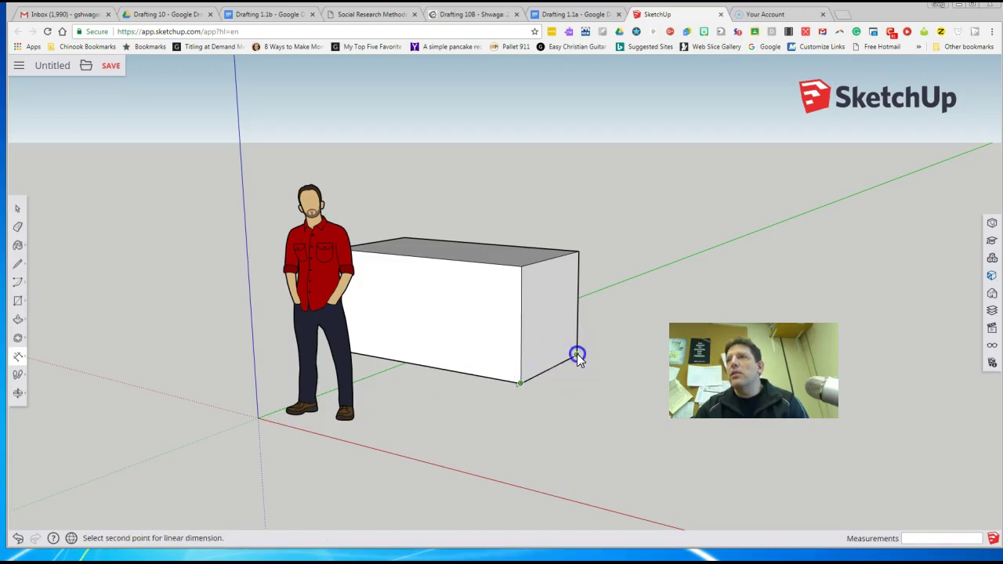
{"action": "left_click", "coordinate": [577, 354]}
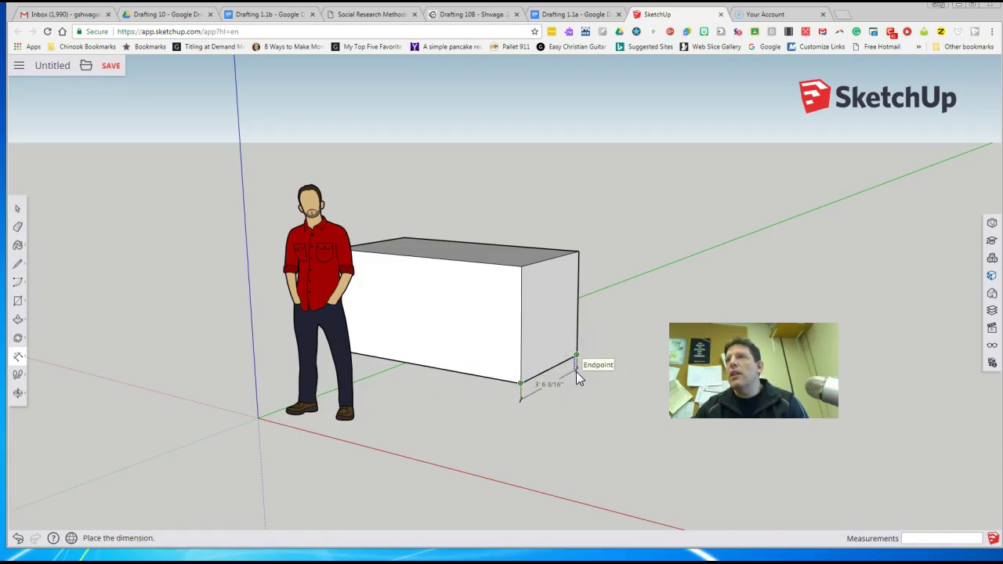
{"action": "left_click", "coordinate": [570, 384]}
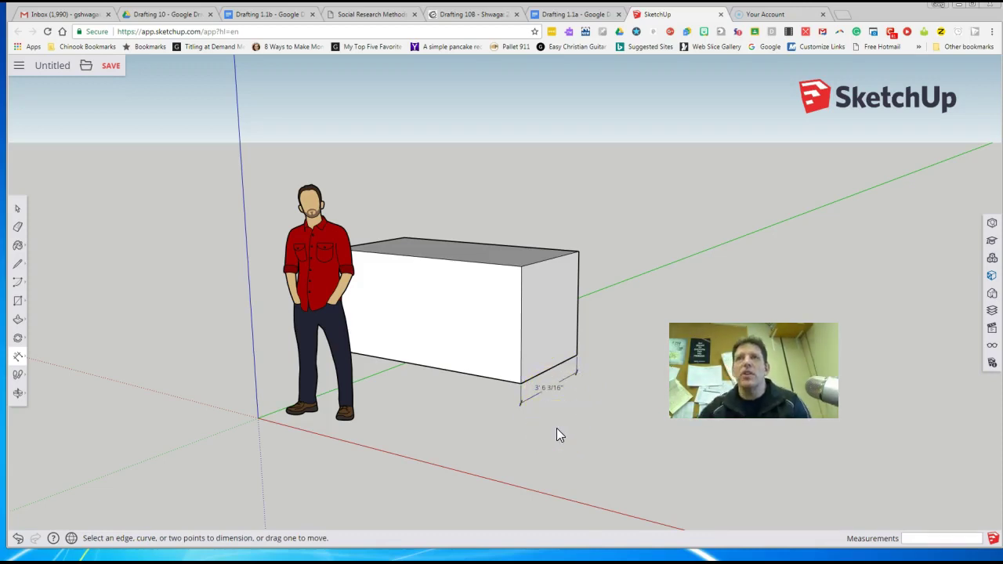
{"action": "left_click", "coordinate": [19, 358]}
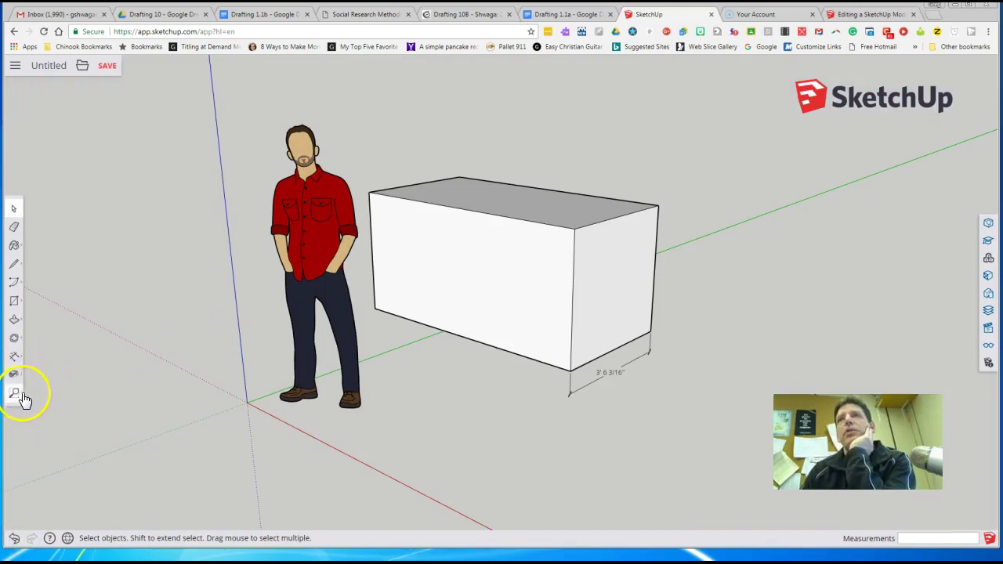
- Orbit to a lower front-on view and pan to recentre the figure and box
{"action": "left_click", "coordinate": [14, 394]}
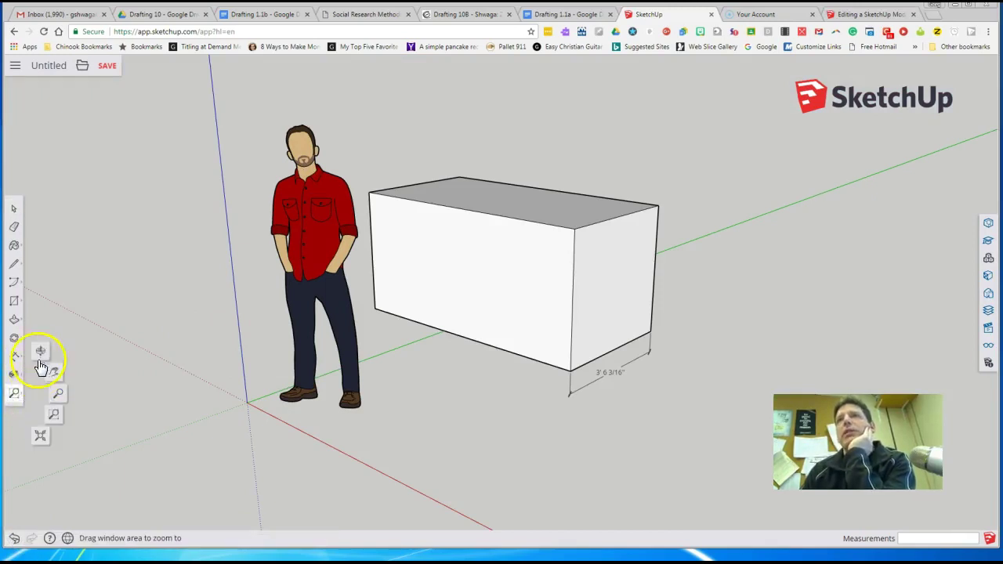
{"action": "left_click", "coordinate": [40, 352]}
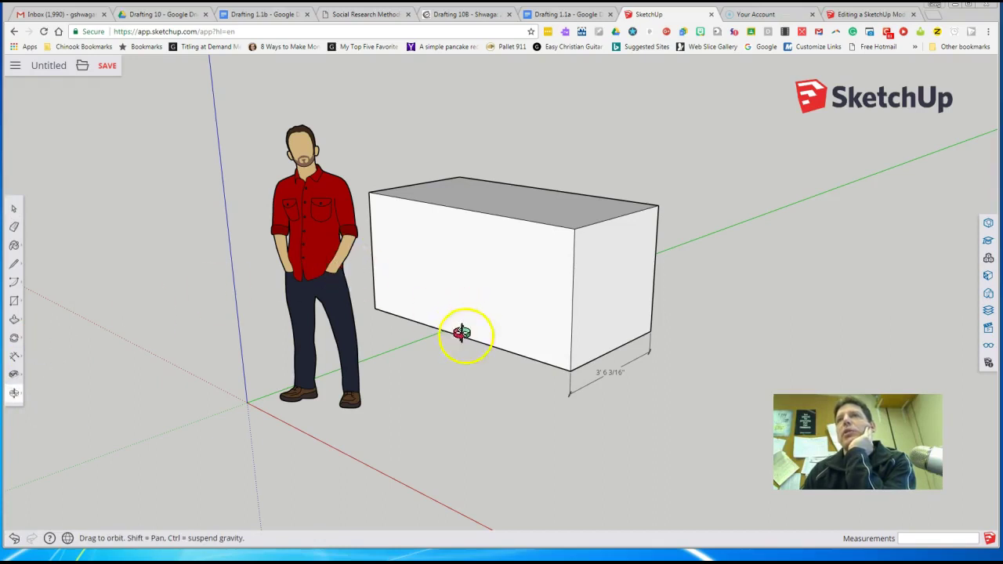
{"action": "left_click_drag", "start_coordinate": [461, 333], "coordinate": [431, 310]}
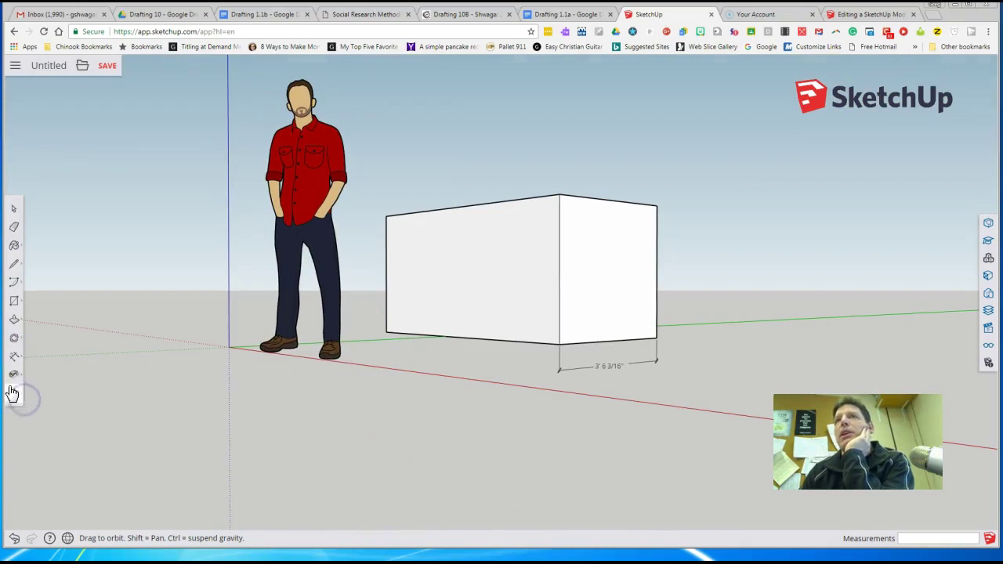
{"action": "mouse_move", "coordinate": [17, 397]}
{"action": "left_click", "coordinate": [59, 367]}
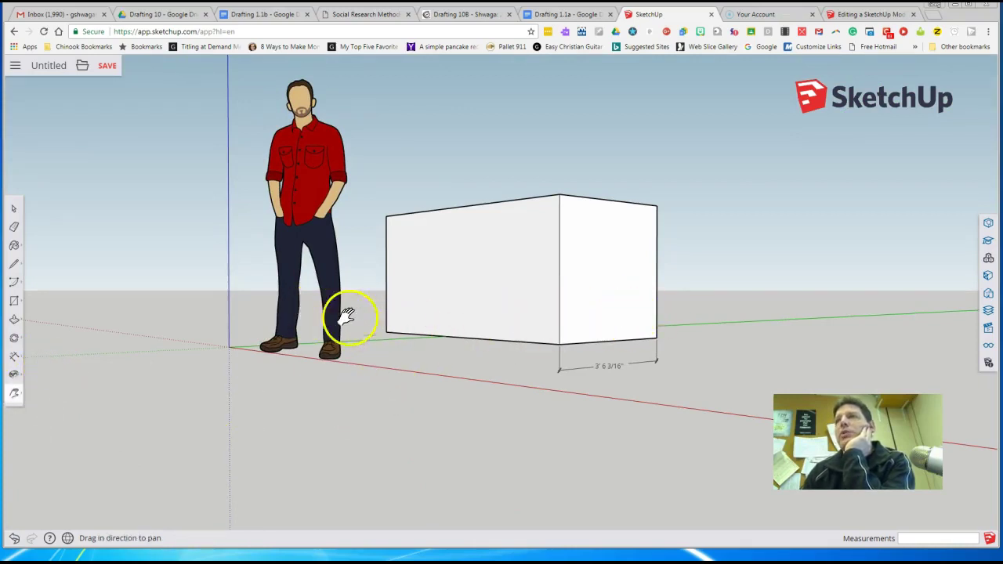
{"action": "left_click_drag", "start_coordinate": [347, 320], "coordinate": [405, 327]}
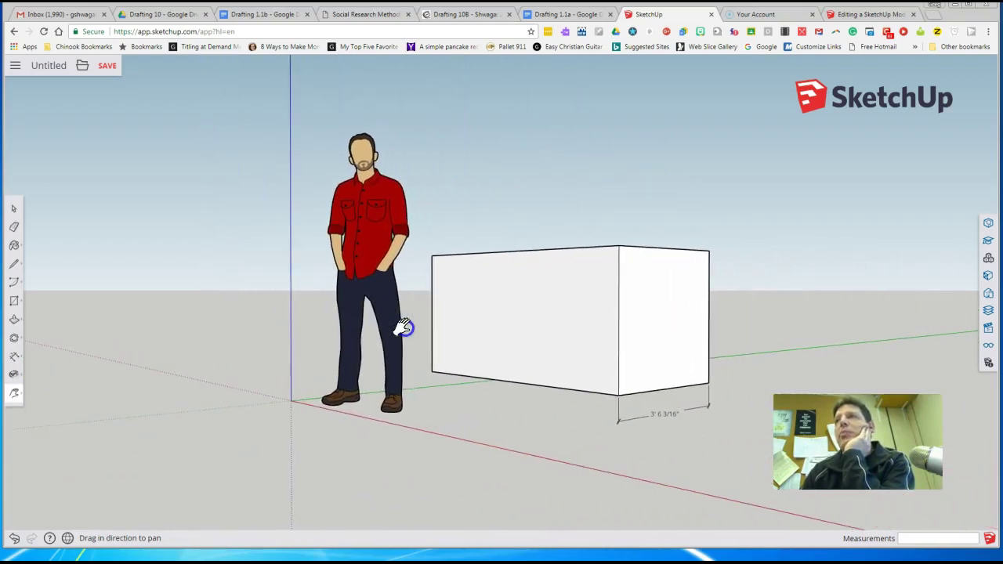
{"action": "left_click_drag", "start_coordinate": [583, 314], "coordinate": [509, 298]}
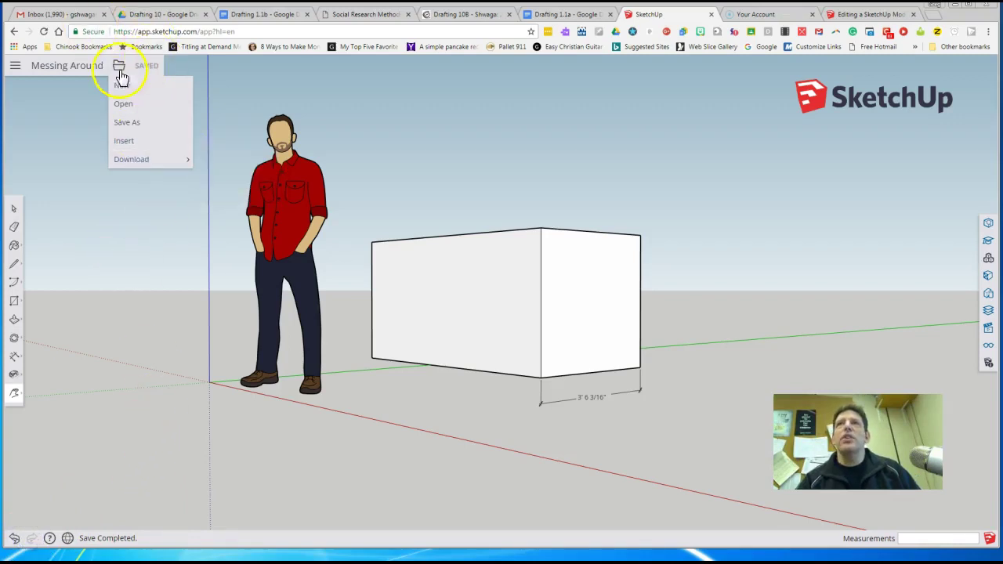
- Rename the model from 'Messing Around' to 'Testing 3'
{"action": "left_click", "coordinate": [81, 68]}
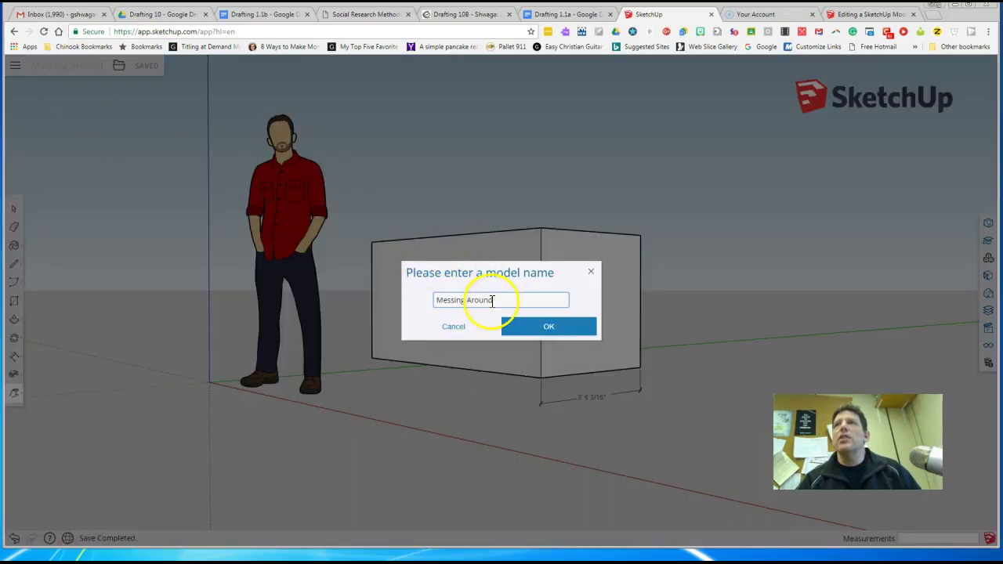
{"action": "left_click", "coordinate": [392, 294]}
{"action": "left_click_drag", "start_coordinate": [436, 301], "coordinate": [495, 303]}
{"action": "key", "text": "BackSpace"}
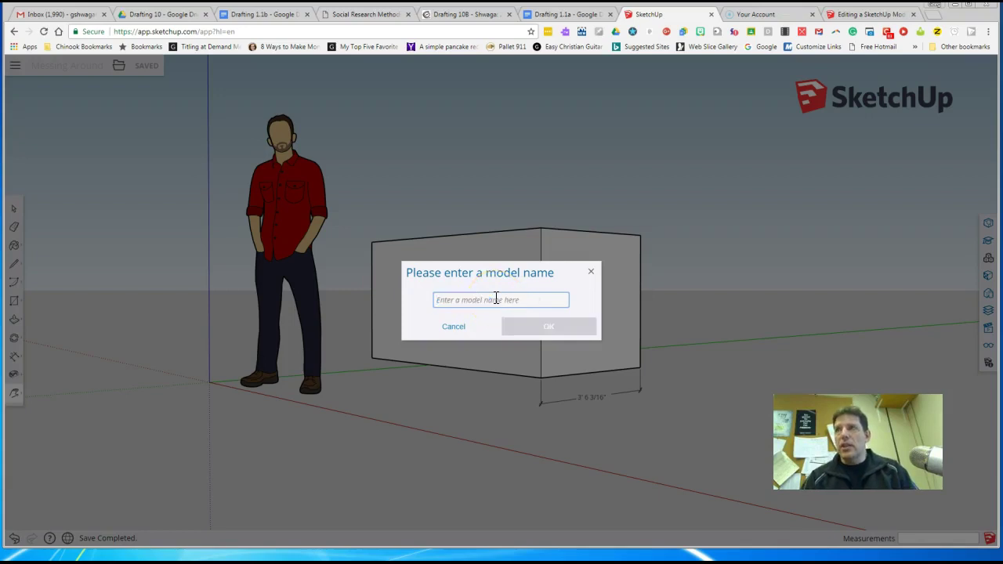
{"action": "type", "text": "Testing 3"}
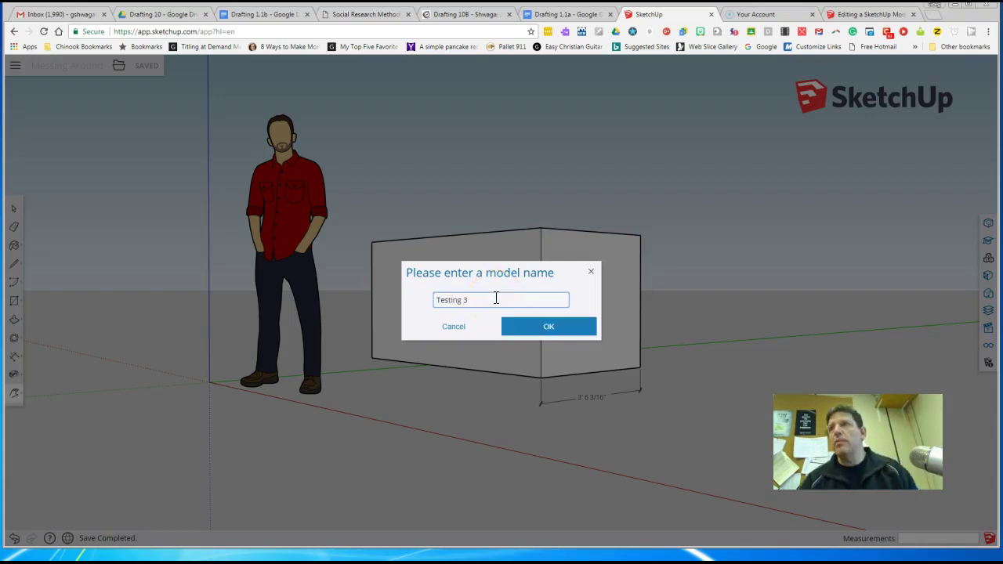
{"action": "left_click", "coordinate": [538, 328]}
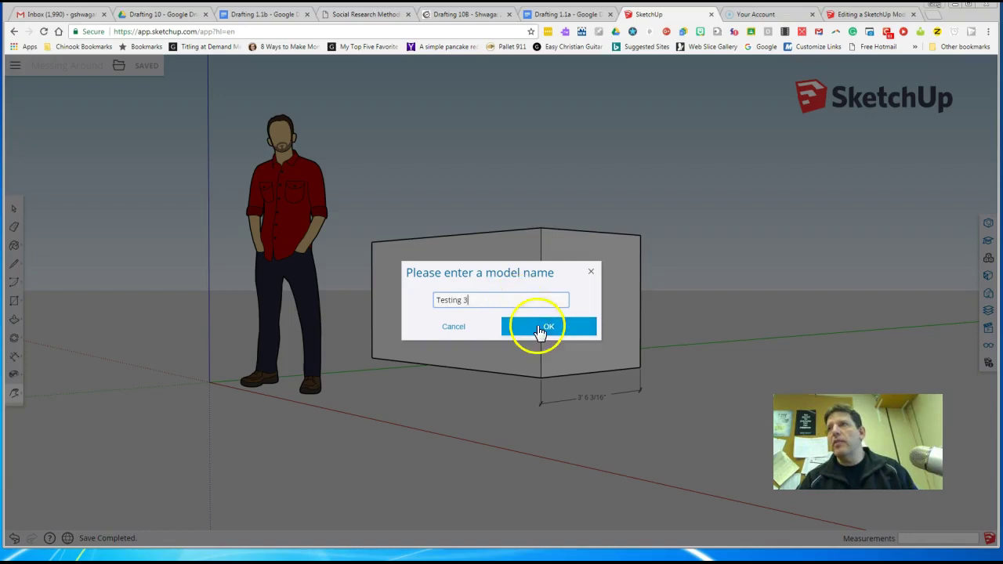
{"action": "left_click", "coordinate": [528, 320]}
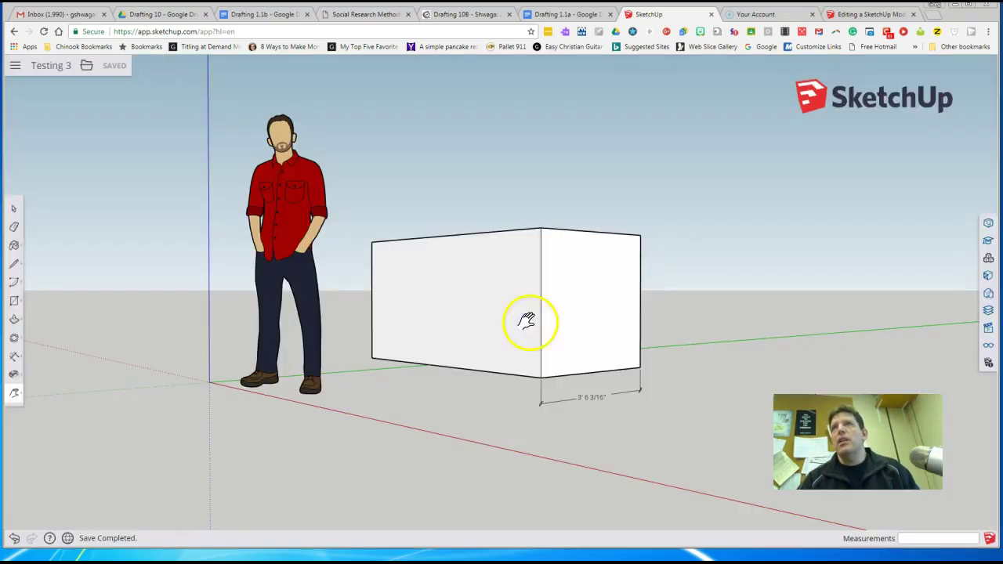
{"action": "left_click", "coordinate": [87, 67]}
{"action": "left_click", "coordinate": [89, 69]}
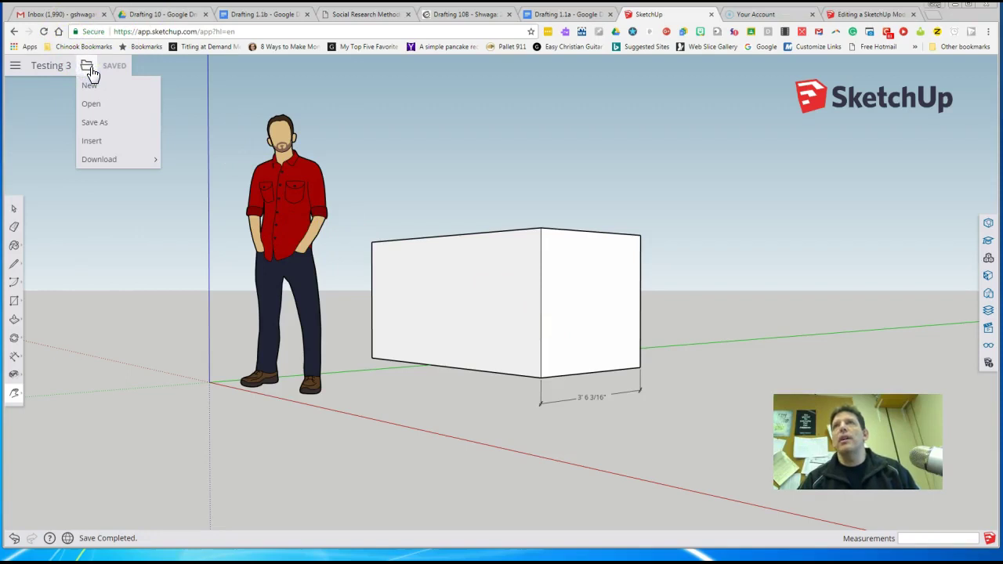
- Show the Download submenu for 'Testing 3' and select the .STL, then the .SKP format
{"action": "mouse_move", "coordinate": [102, 157]}
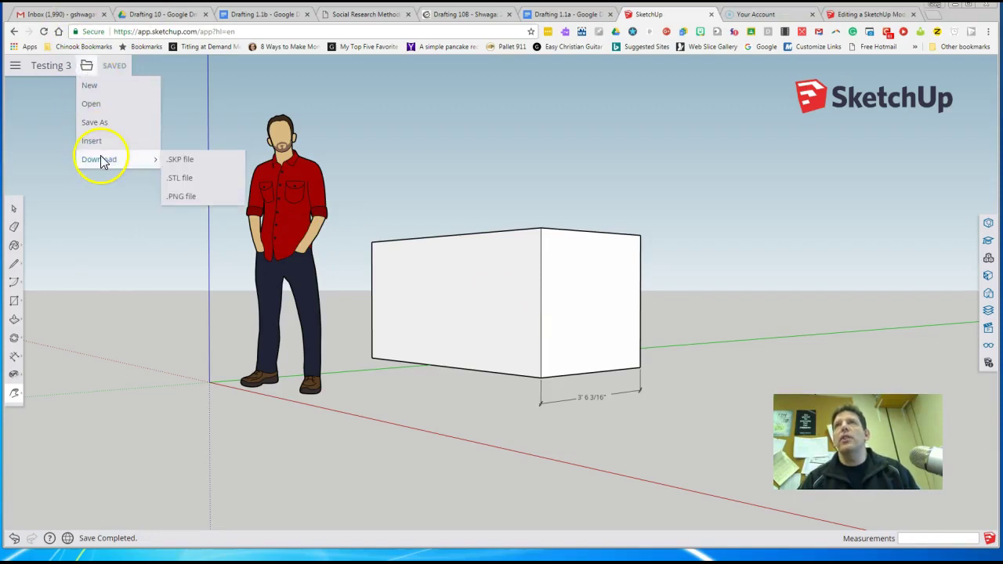
{"action": "left_click", "coordinate": [196, 185]}
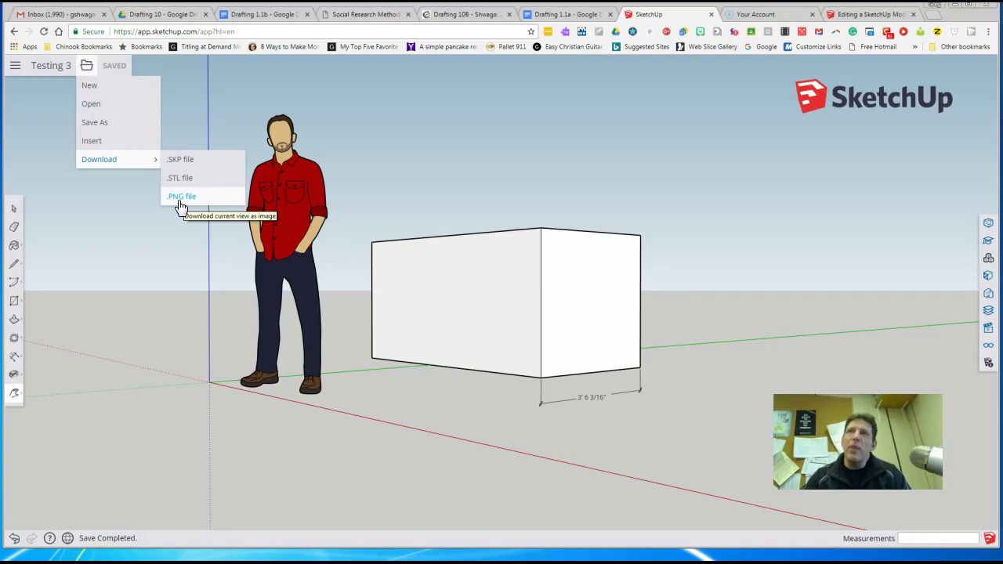
{"action": "left_click", "coordinate": [192, 162]}
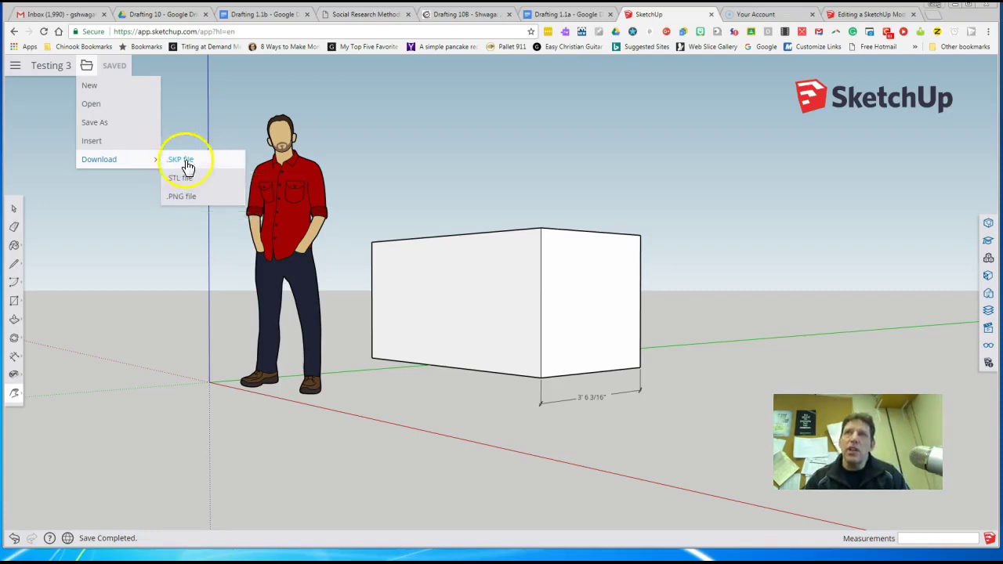